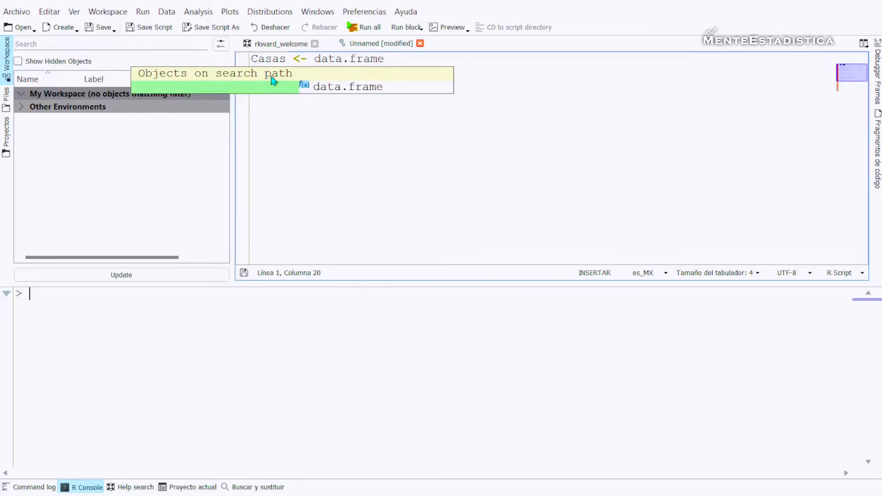
Step: Add the argument Recamara=numeric() inside the data.frame call that defines Casas
type("(")
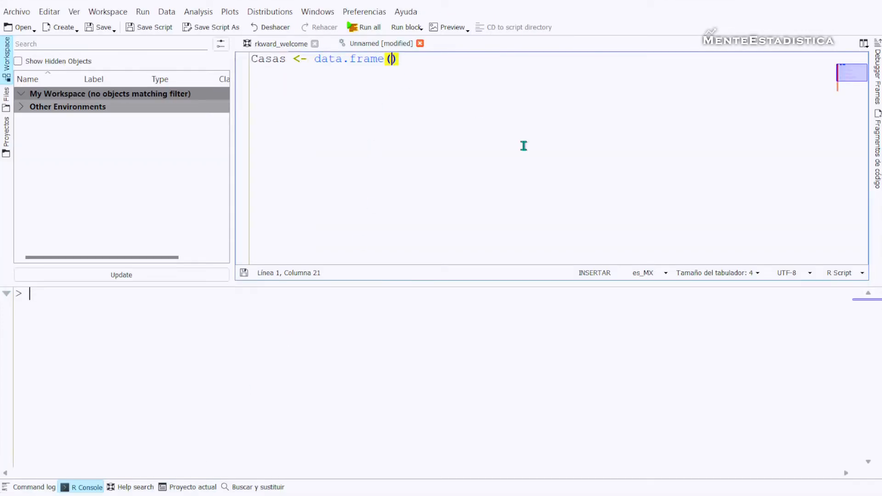
type("Reca")
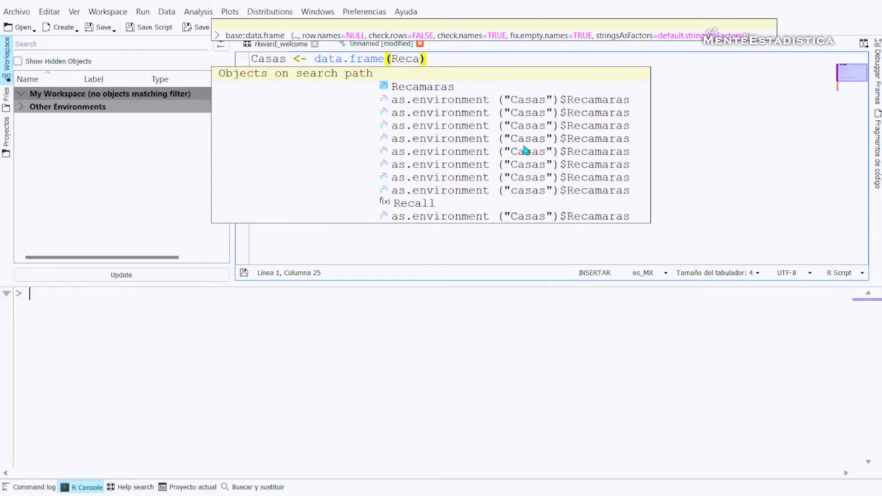
type("mara")
key("Escape")
type("=numeric")
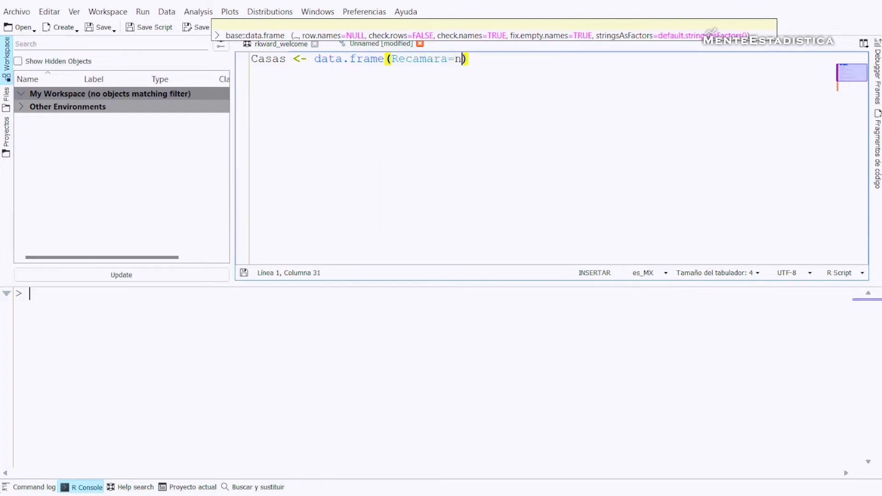
type("(")
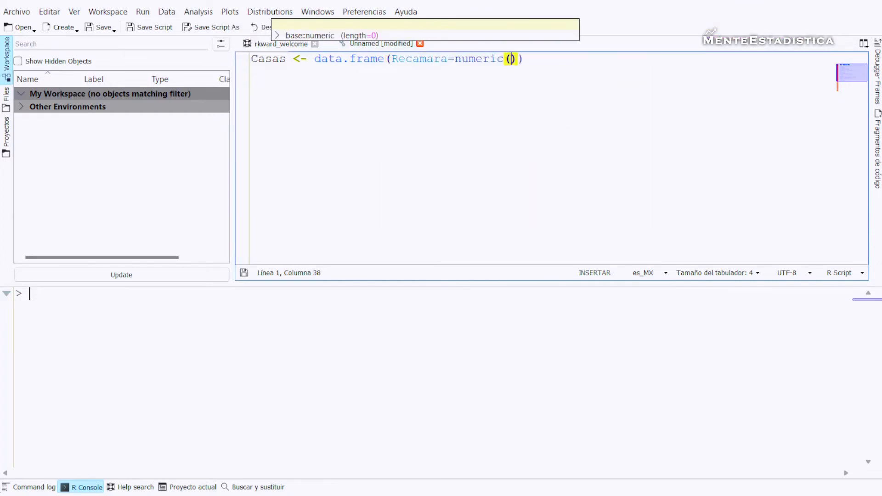
Step: Correct the column name in the data.frame call to Recamaras and return to just after numeric()
key("Left")
key("Left")
key("Left")
key("Left")
key("Left")
key("Left")
key("Left")
key("Left")
key("Left")
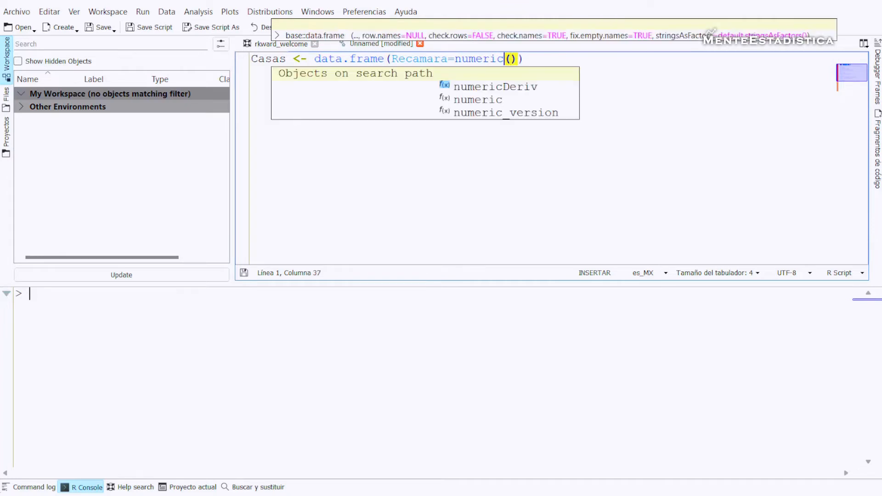
type("s")
key("Right")
key("Right")
key("Right")
key("Right")
key("Right")
key("Right")
key("Right")
key("Right")
key("Right")
key("Right")
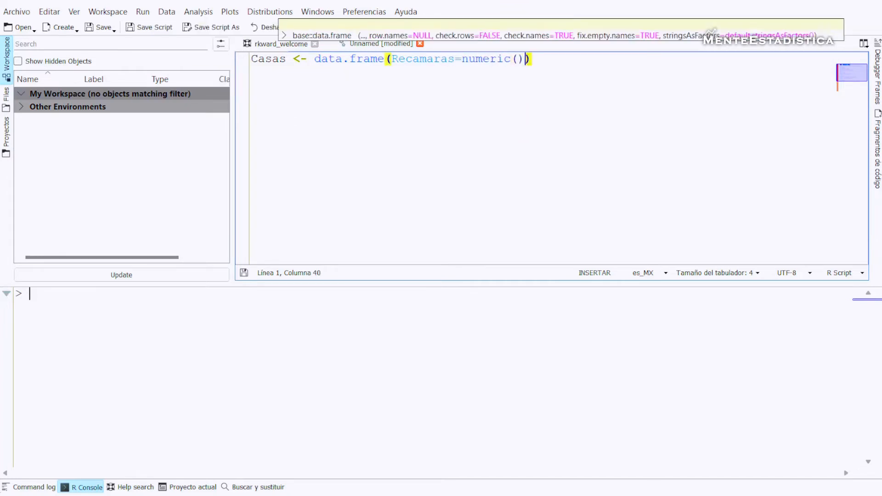
Step: Add a second argument, Rentadas=numeric(), to the data.frame call
type(", Rentadas")
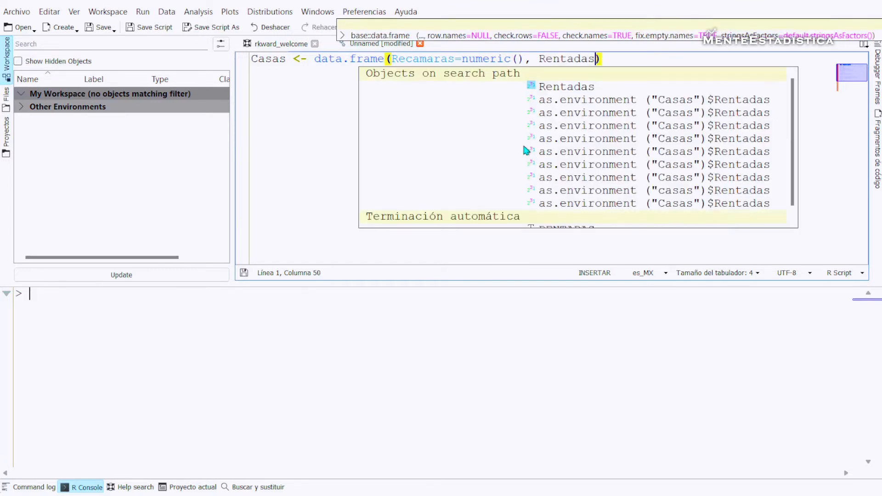
type("=numer")
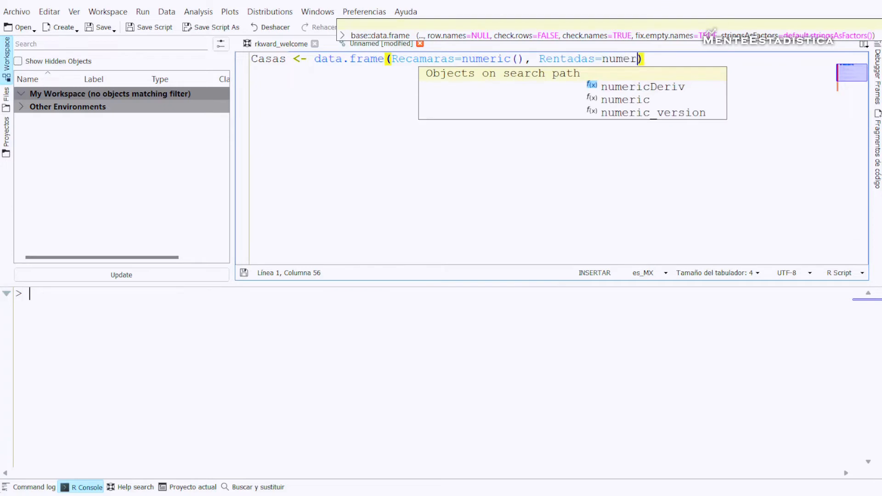
type("ic()")
Step: Add a third argument, Propias=numeric(), to the data.frame call and run the line
type(", ")
type("Pr")
type("opias=n")
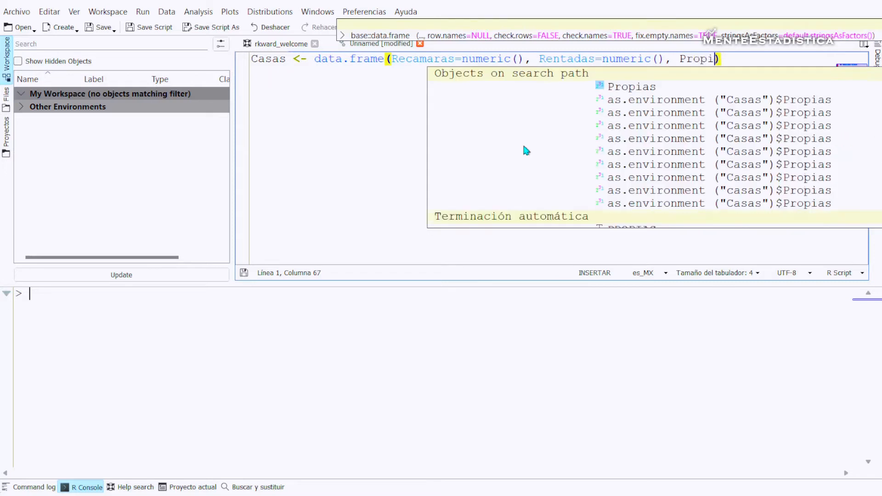
type("umerci")
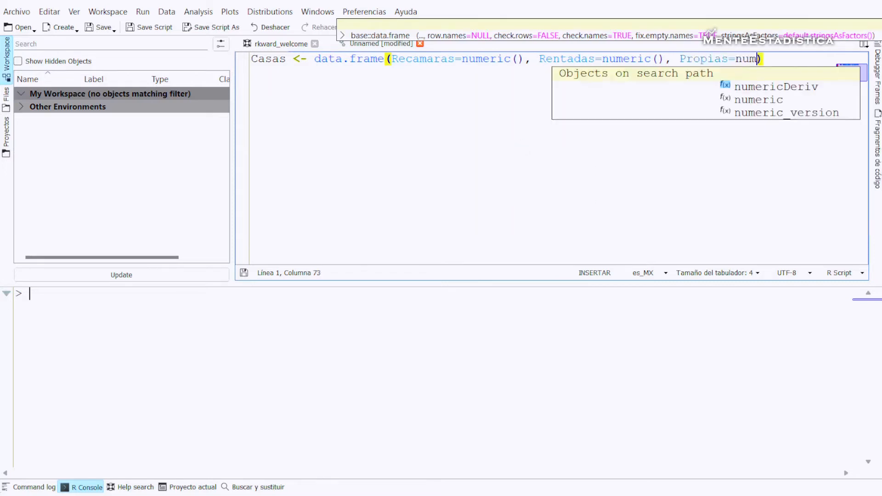
key("BackSpace")
key("BackSpace")
type("ic(")
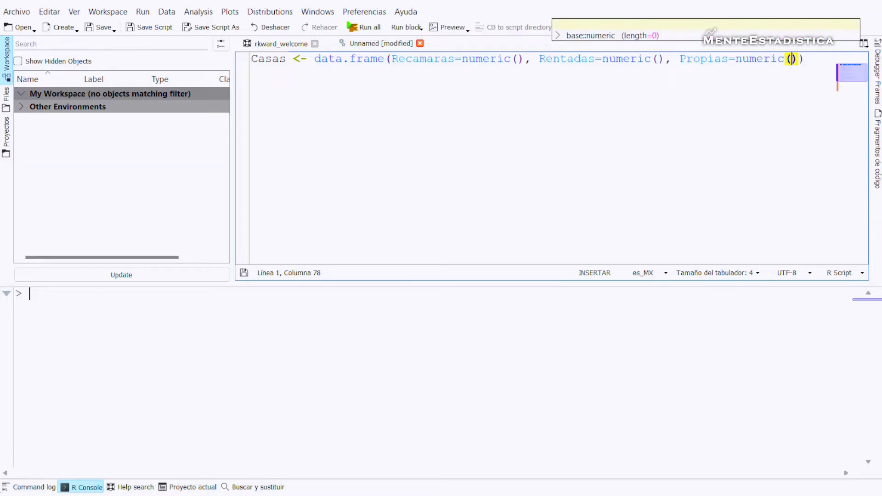
key("Right")
key("Right")
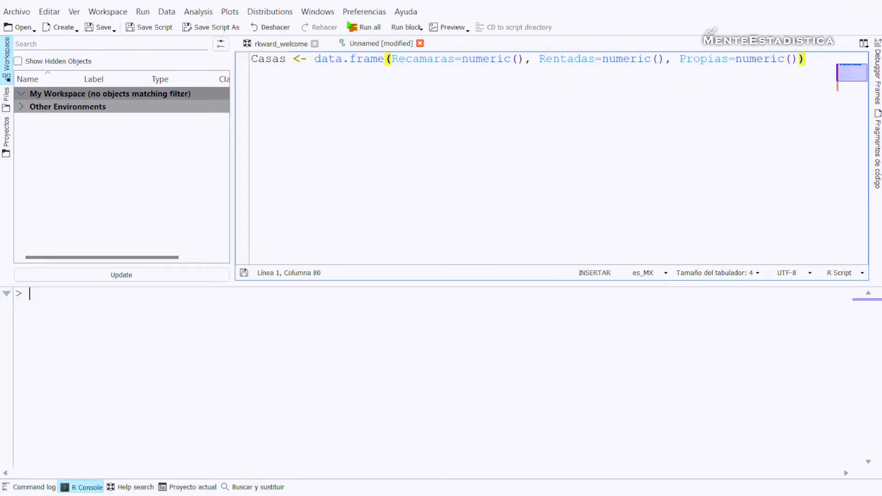
key("ctrl+Return")
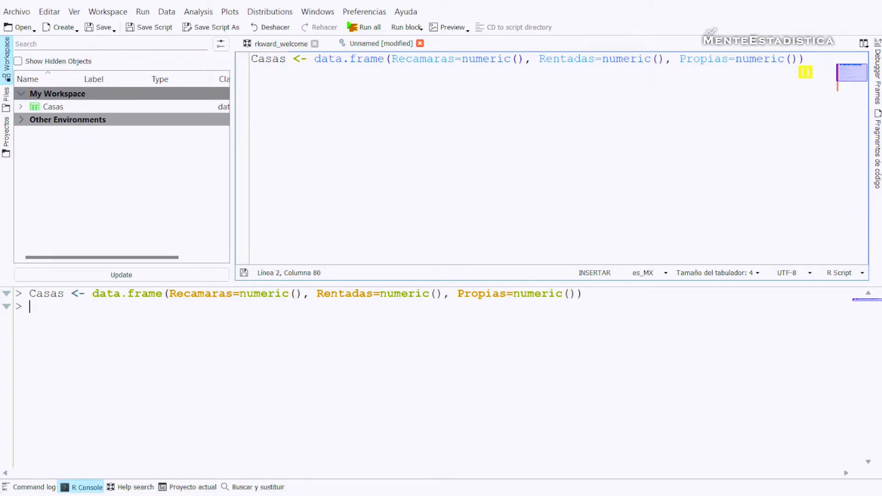
Step: Open Casas in the data editor, copy cells A2:C6 from the LibreOffice Calc sheet and paste them starting at the first Recamaras cell
left_click(36, 110)
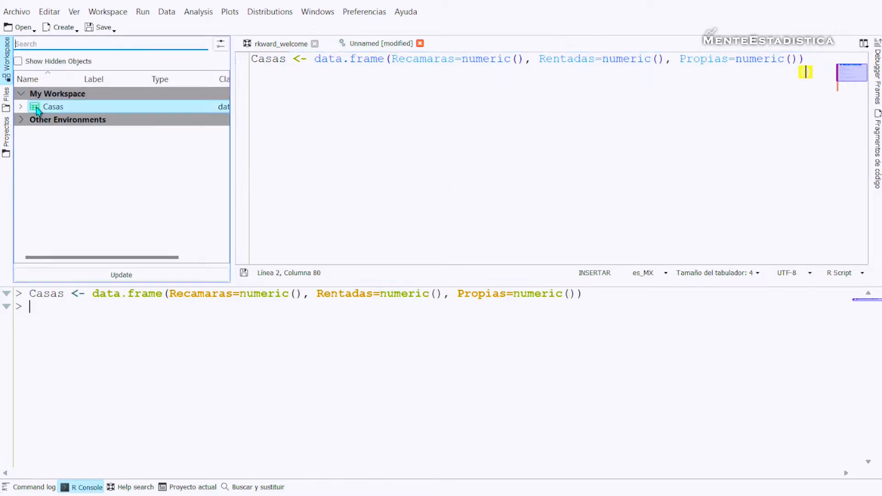
double_click(37, 110)
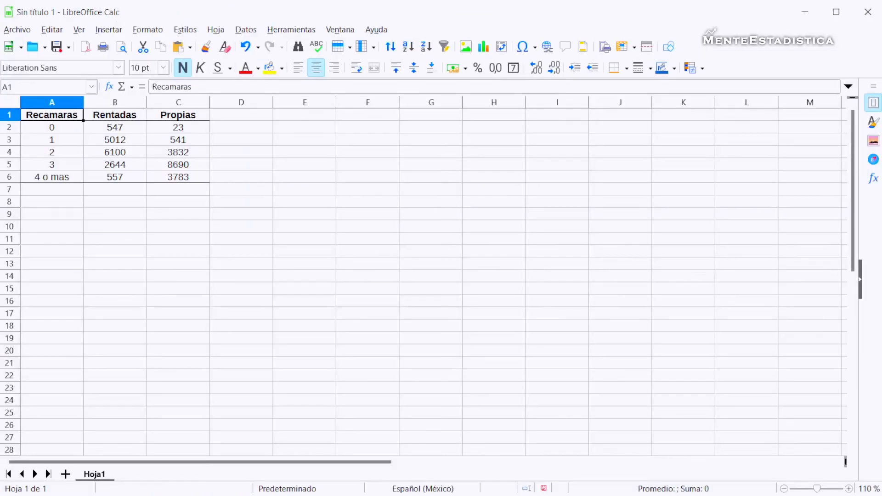
left_click_drag(53, 133, 173, 179)
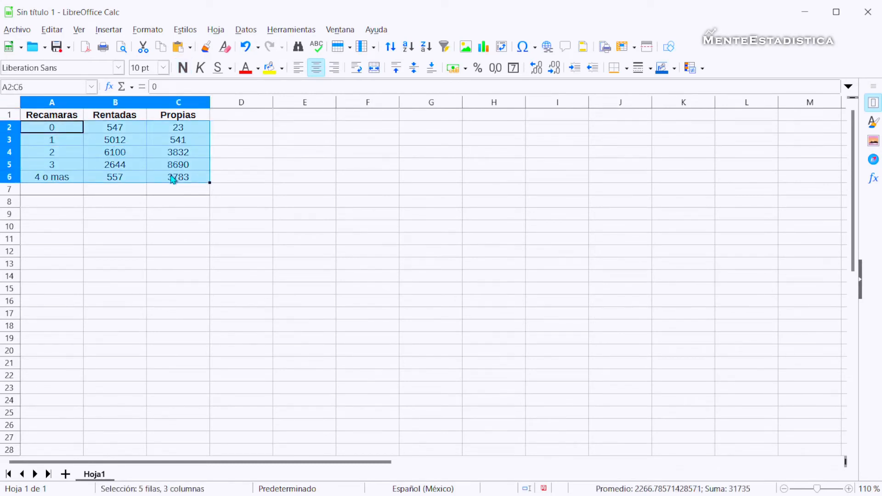
key("ctrl+c")
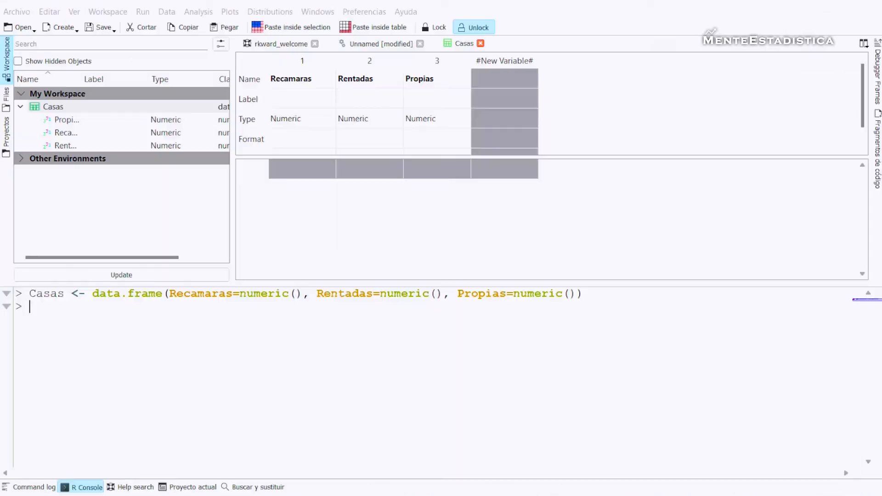
left_click(304, 170)
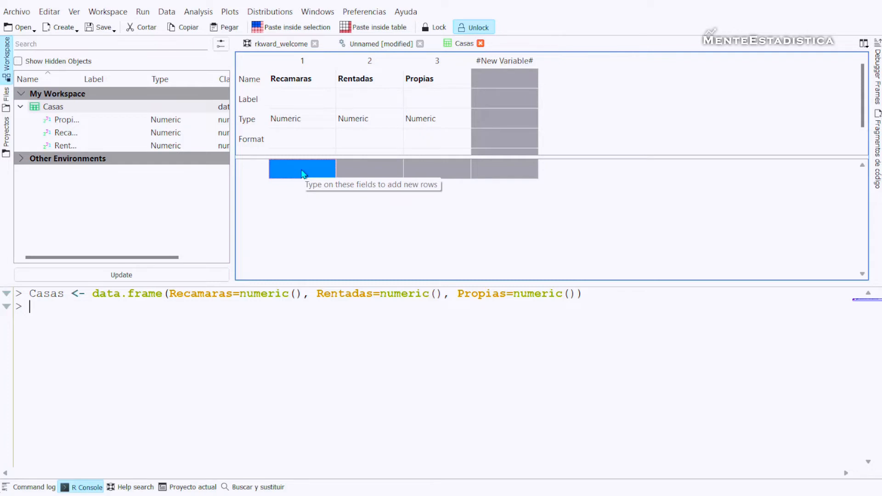
key("ctrl+v")
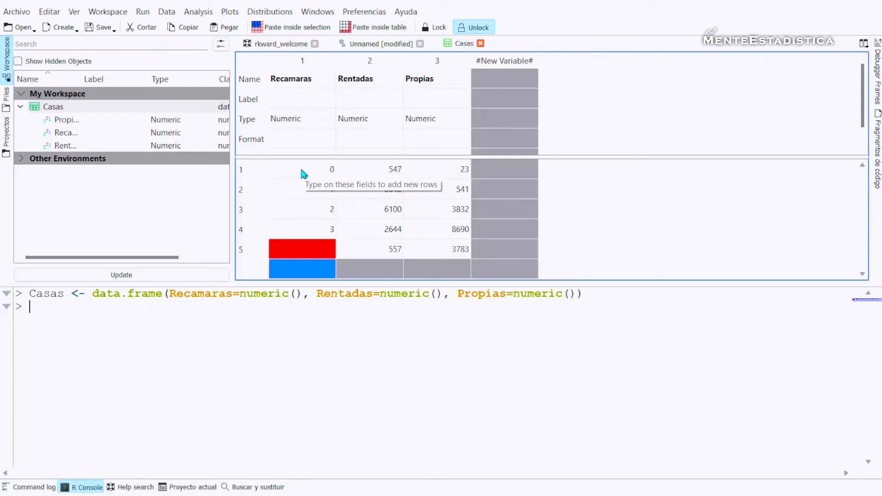
Step: Replace the invalid Recamaras value in row 5 of Casas with 4
left_click(318, 252)
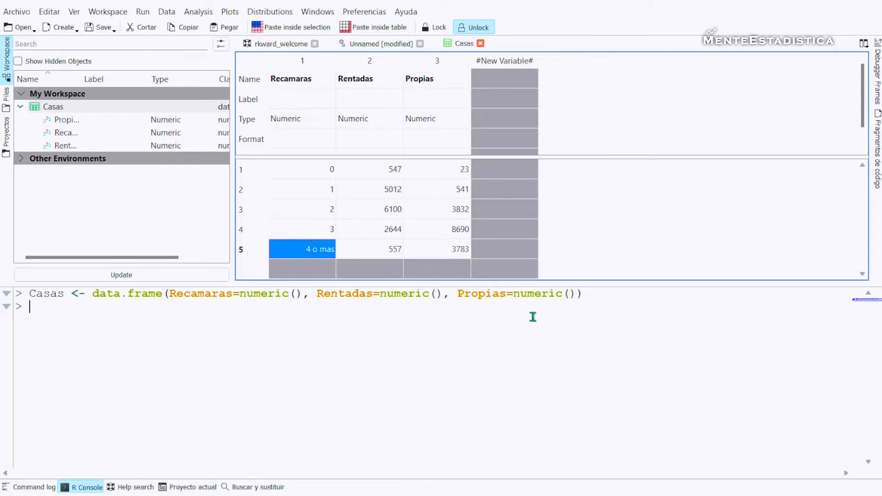
type("4")
key("Tab")
key("Left")
Step: Return to the unnamed script, write attach(Casas) on line 2 and run it
left_click(385, 42)
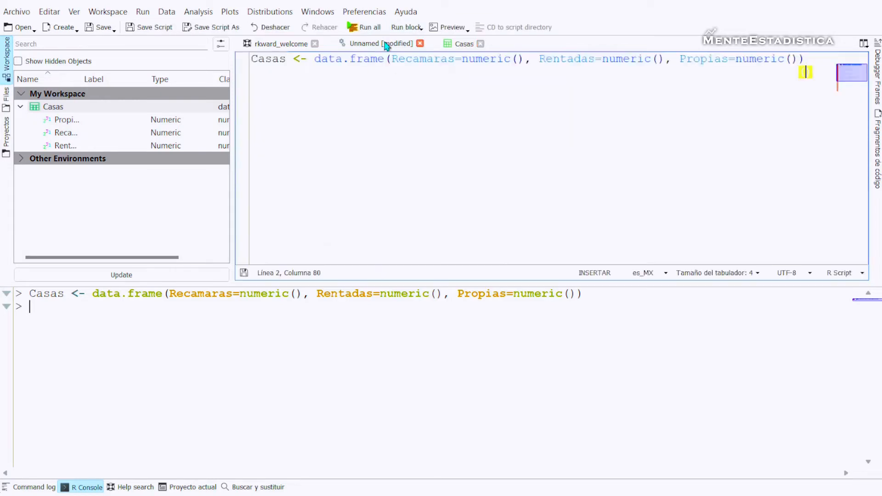
left_click(257, 70)
type("atta")
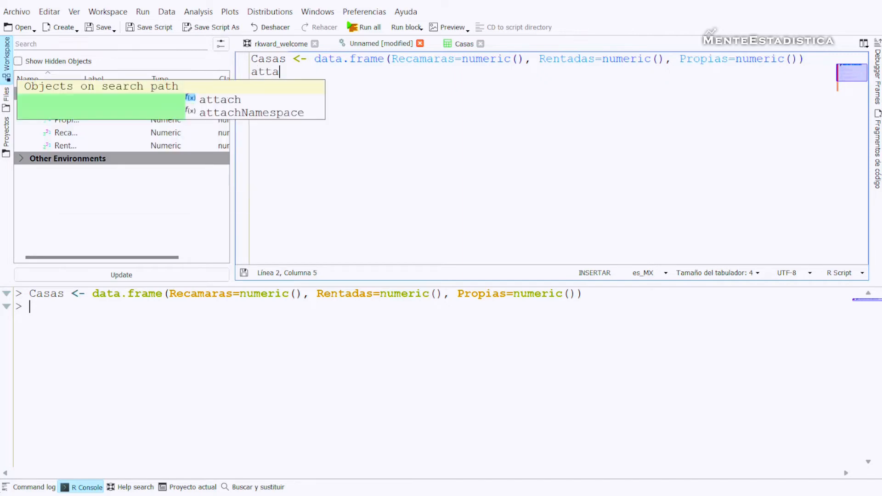
type("ch(Casas)")
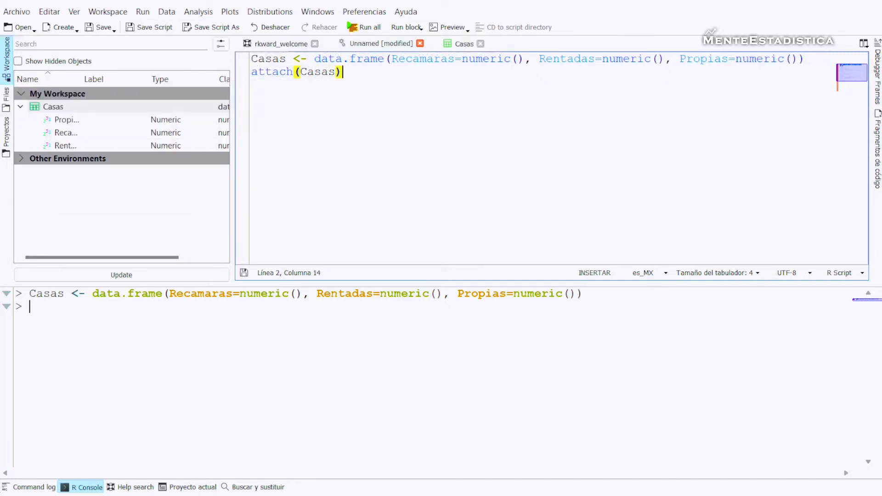
key("ctrl+Return")
Step: Clear the new line's leading spaces and add the comments "## CASAS RENTADAS" and "## Distribucion de probabilidad" below attach(Casas)
key("End")
key("shift+Home")
key("BackSpace")
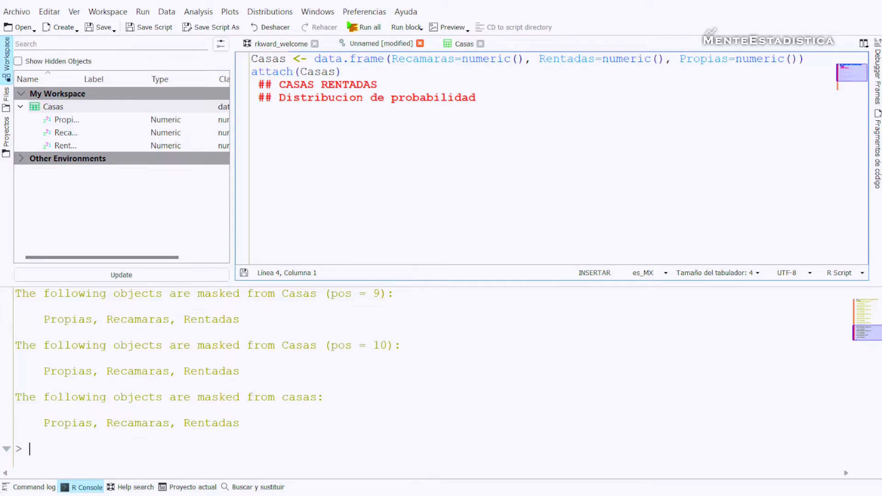
Step: Start a new line below the comments with the assignment Casas$Probabilidad_x <-
key("Return")
type("Casas")
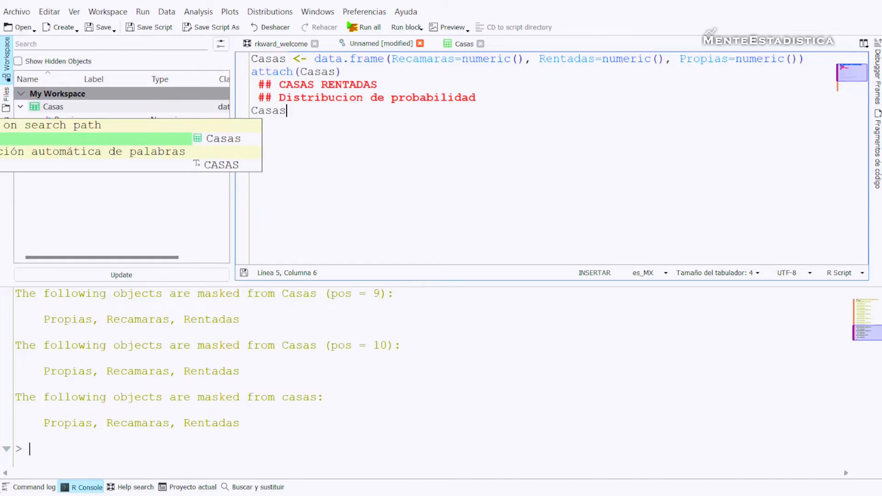
type("$")
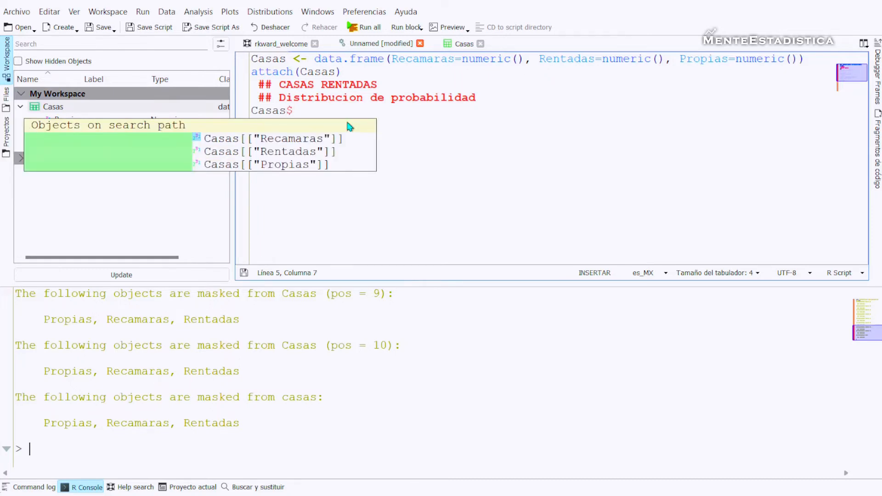
type("Proba")
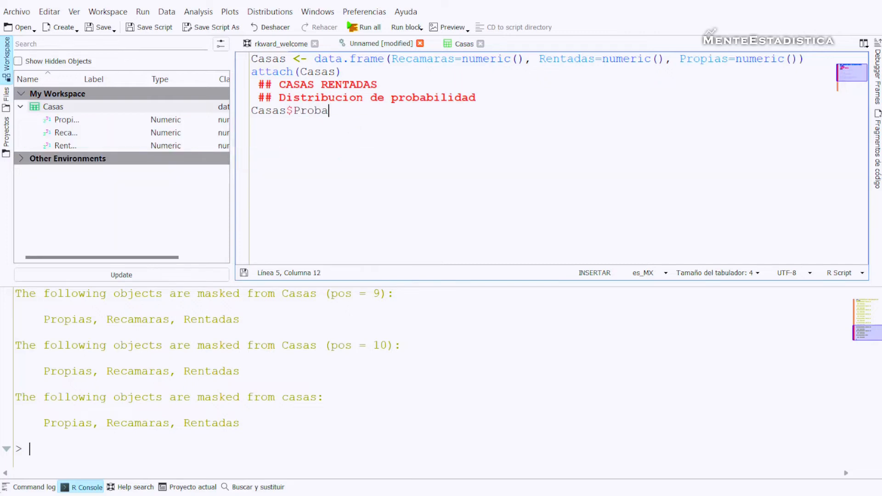
type("bilidad x <-")
Step: Complete the Probabilidad_x assignment with Rentadas/sum(Rentadas), run the line and view the Casas table
left_click(451, 44)
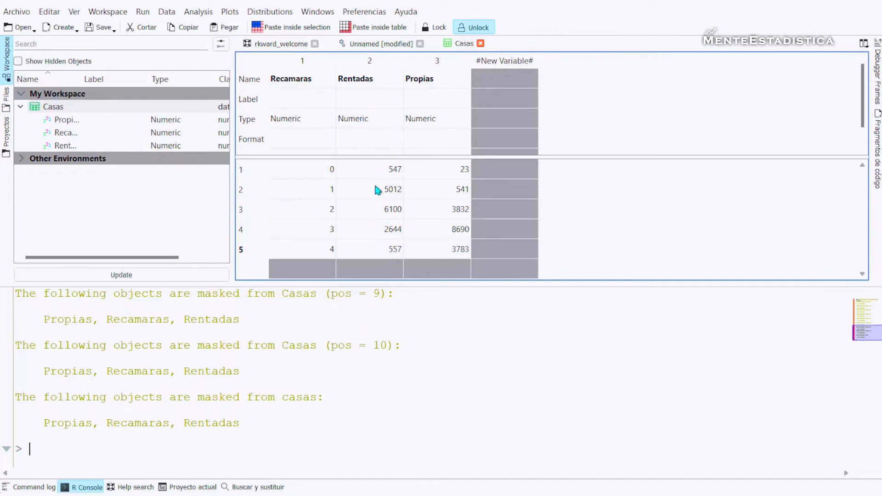
left_click(370, 45)
type("Re")
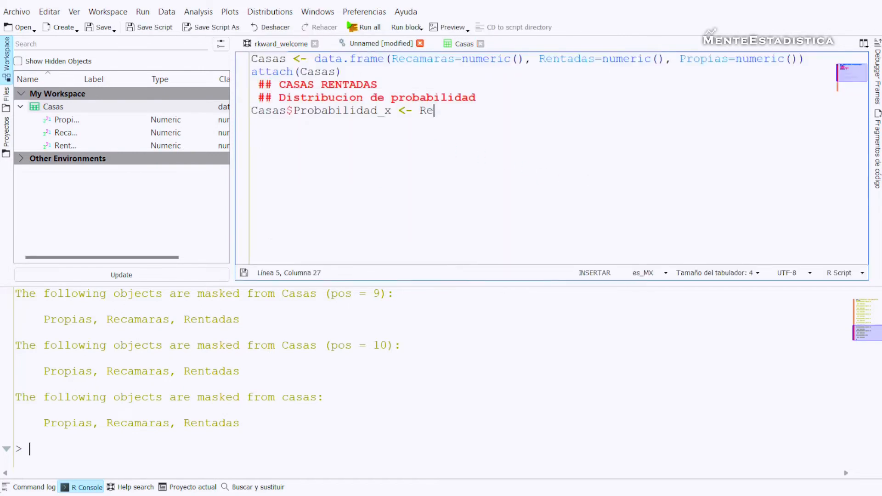
type("ntadas")
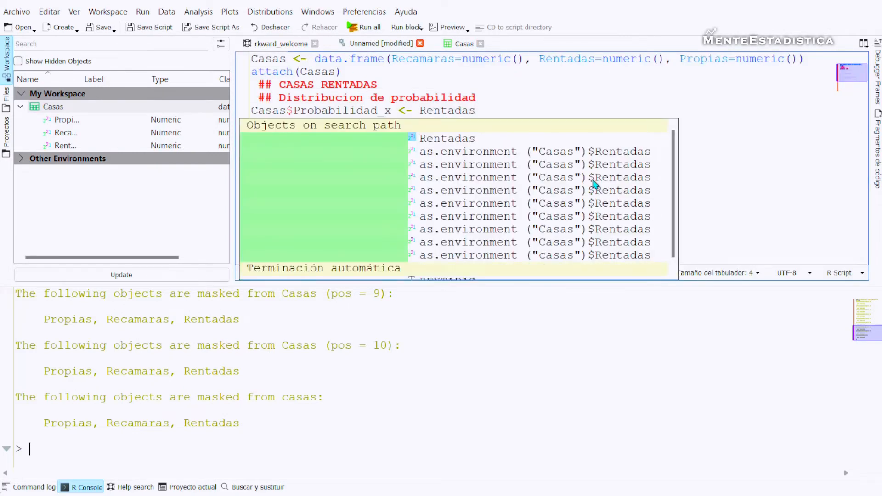
type("/")
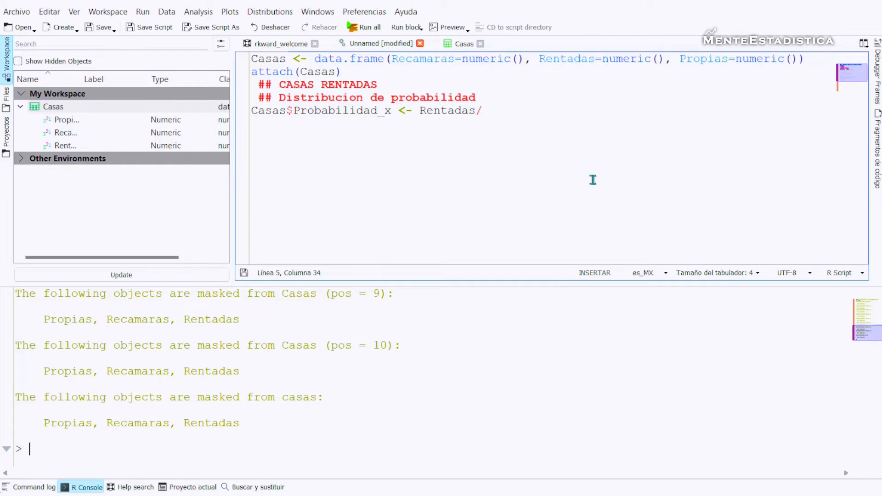
type("sum(Retn")
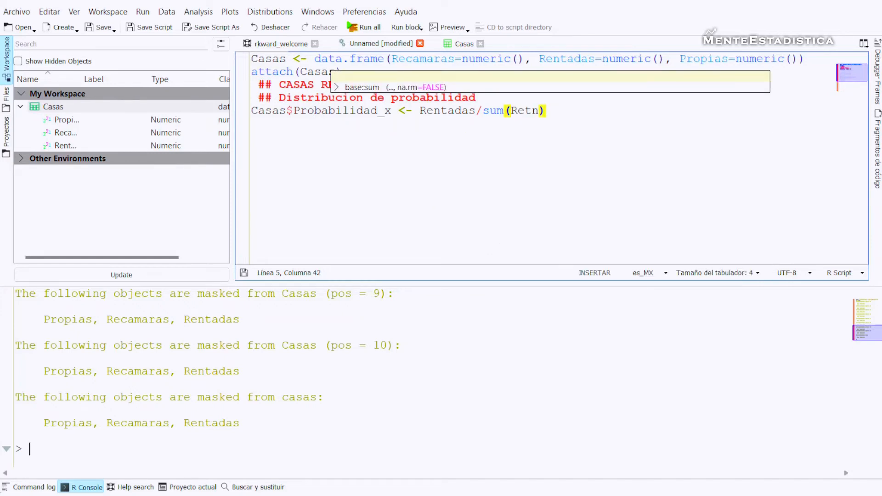
key("BackSpace")
key("BackSpace")
type("ntadas)")
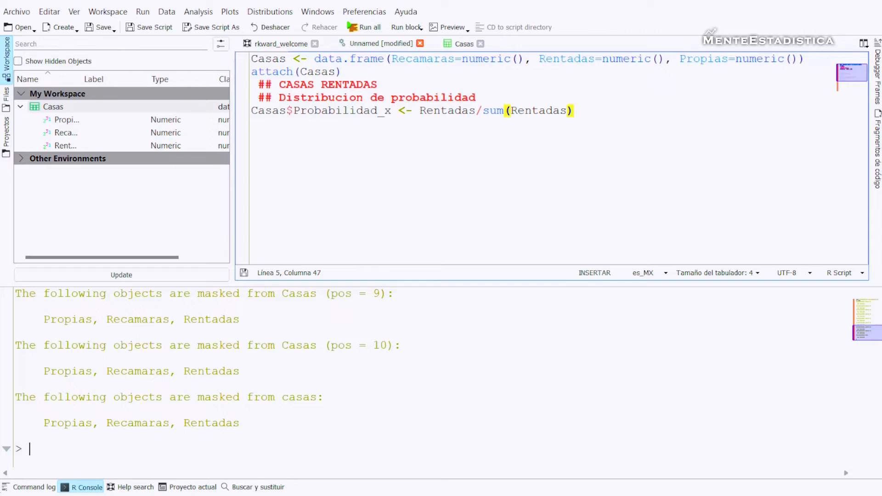
key("ctrl+Return")
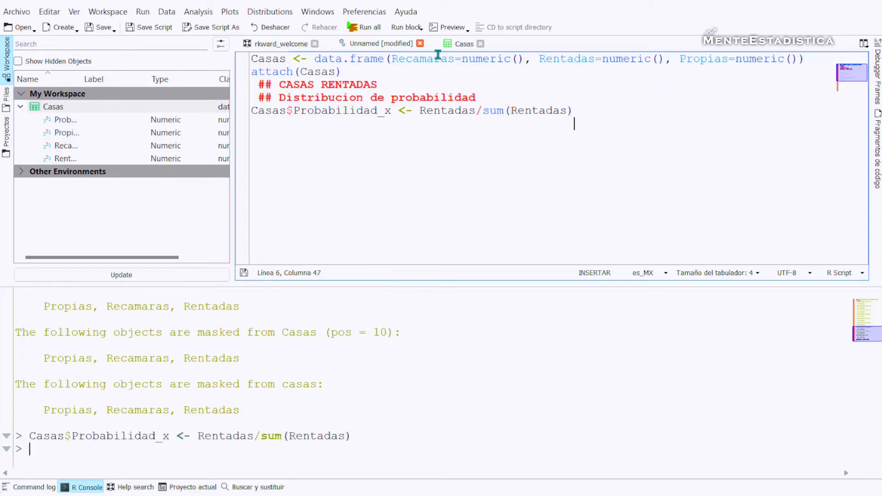
left_click(462, 44)
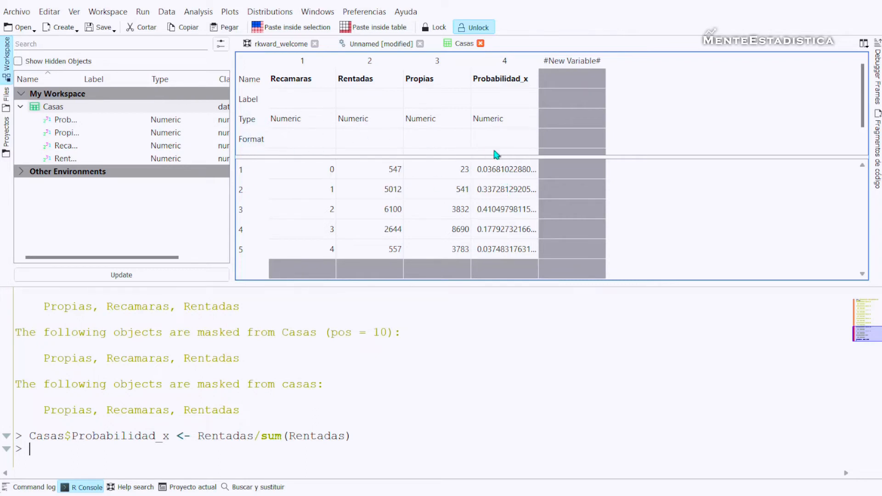
Step: Format the Probabilidad_x column of the Casas table with a fixed precision of 2 decimal places
double_click(502, 141)
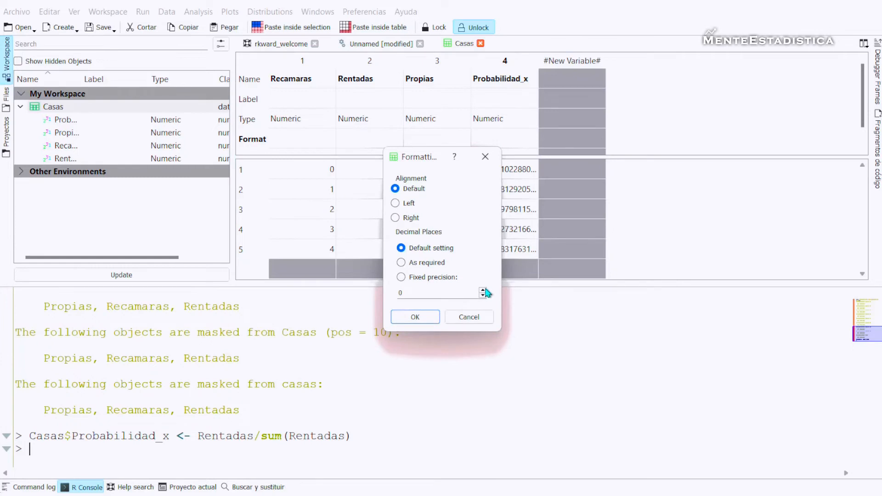
left_click(482, 290)
left_click(482, 290)
left_click(437, 321)
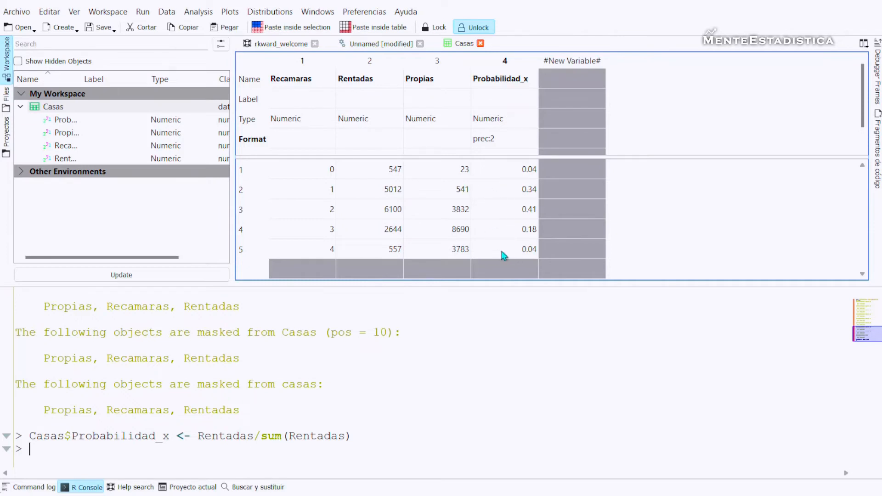
Step: Return to the unnamed script, add attach(Casas) below the Probabilidad_x assignment and run that line
left_click(374, 44)
key("End")
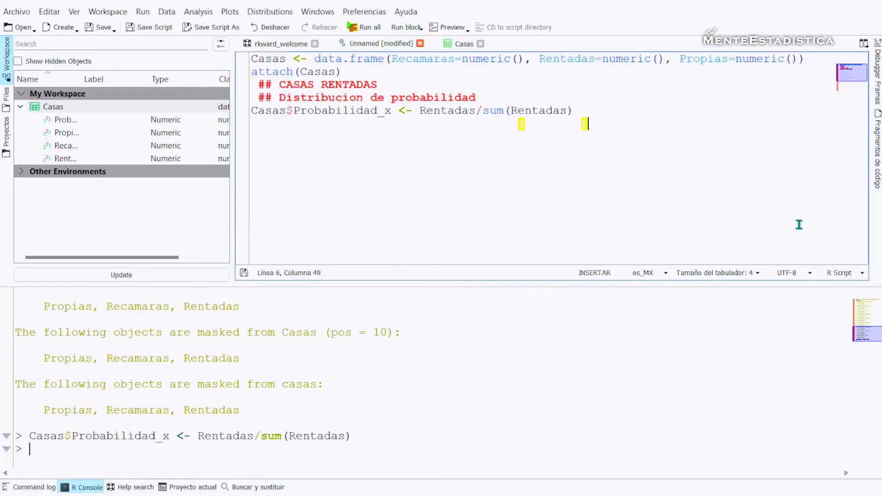
key("shift+Home")
key("BackSpace")
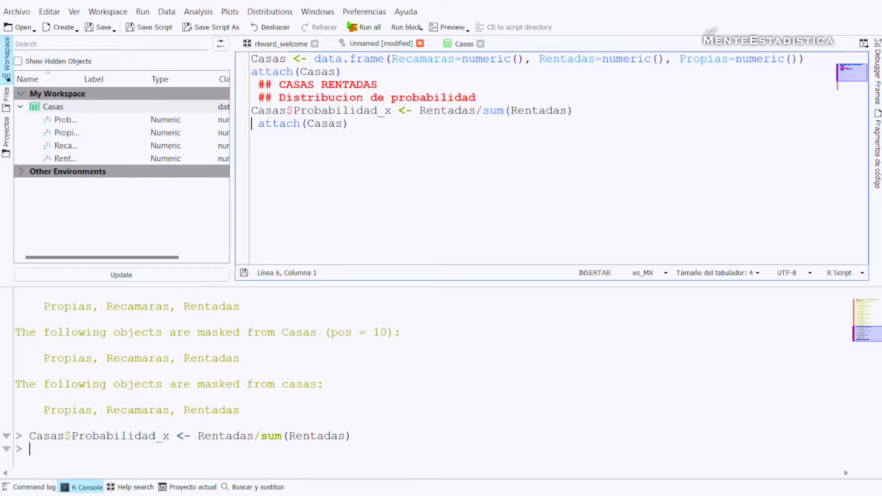
key("End")
key("ctrl+Return")
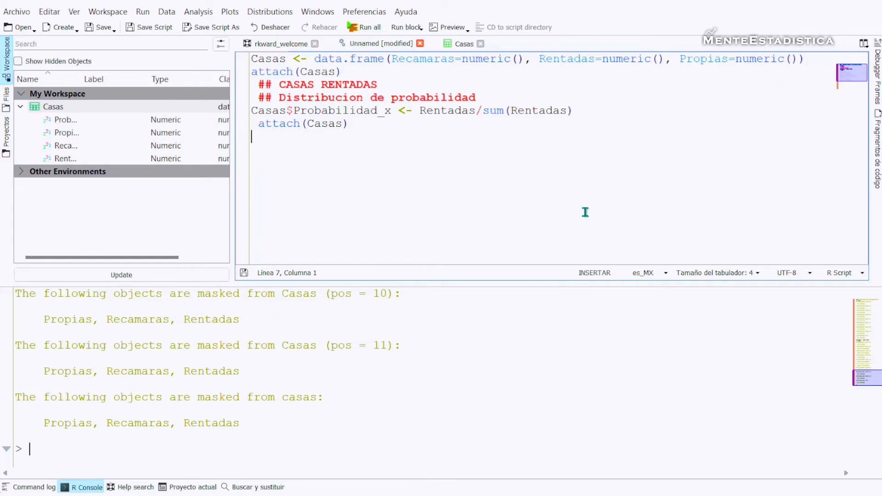
Step: Add the comment "## Valor esperado" after a blank line and write media_x <- Recamaras*Probabilidad_x below it
key("Return")
type("## Valor esperado")
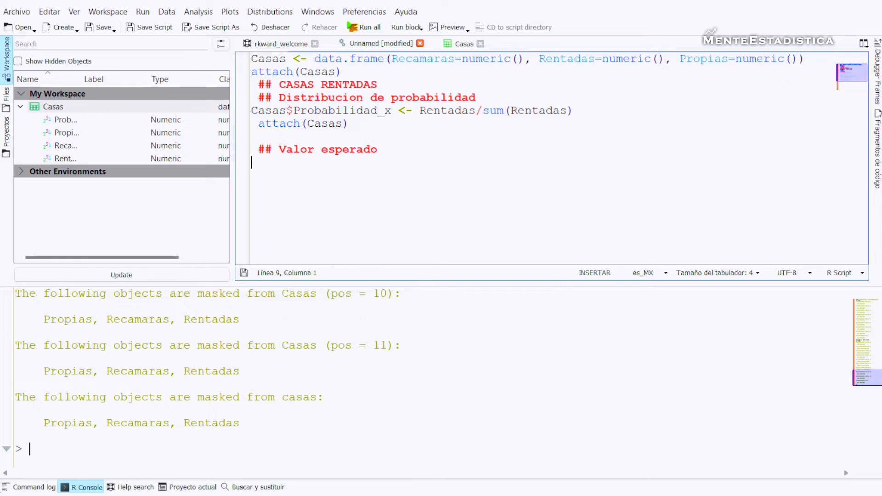
type("meid")
key("BackSpace")
key("BackSpace")
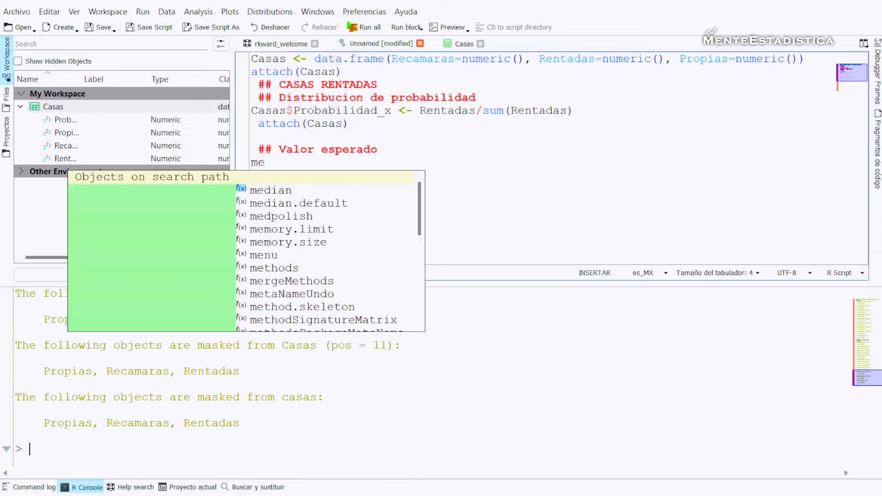
type("dia")
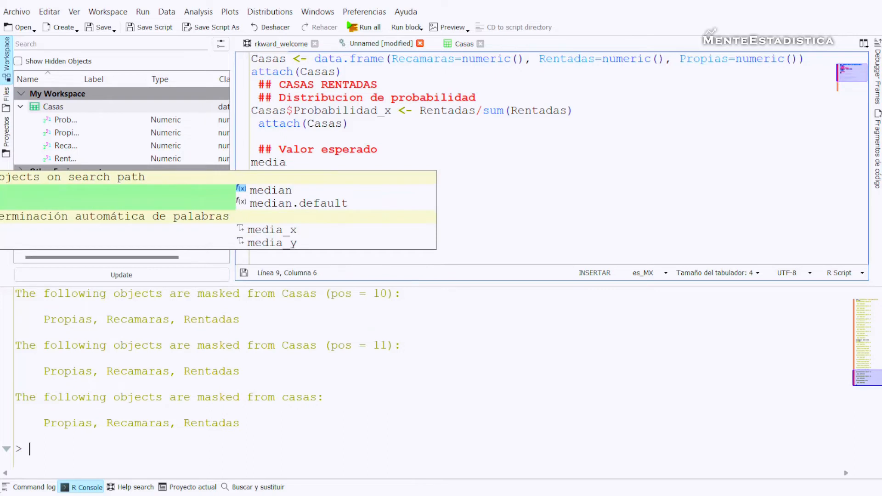
type("_x <-")
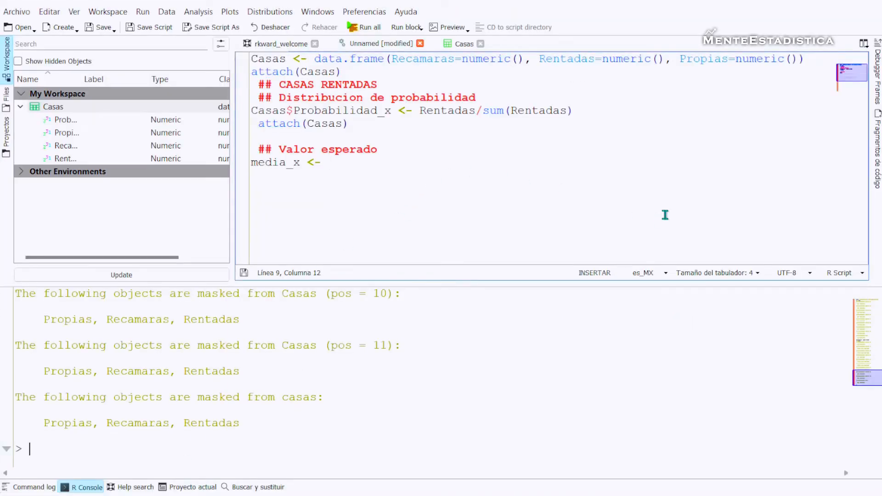
type("Recam")
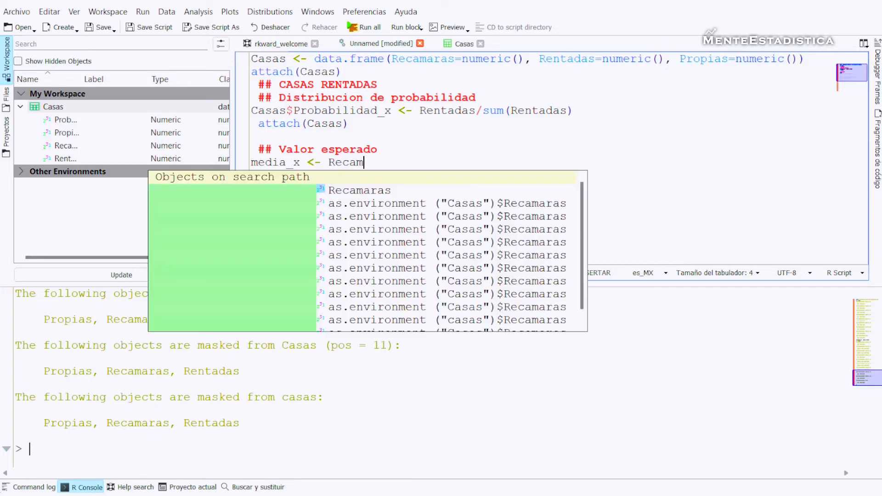
type("aras*")
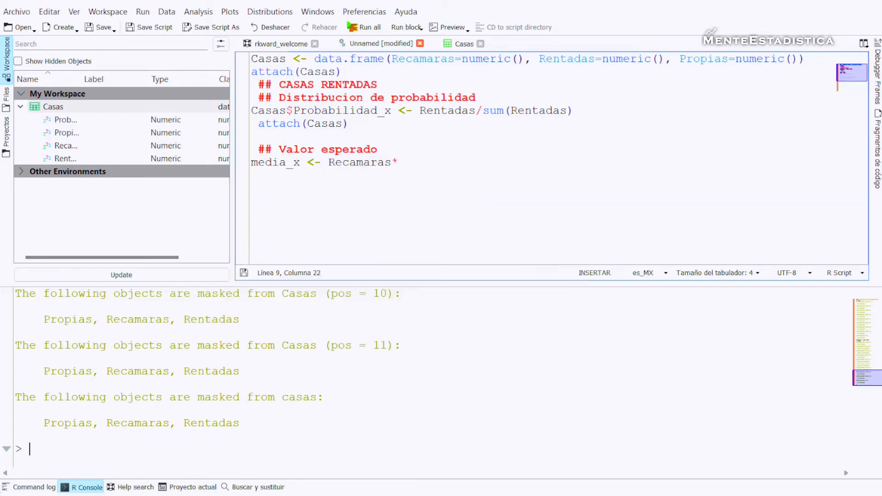
type("Pro")
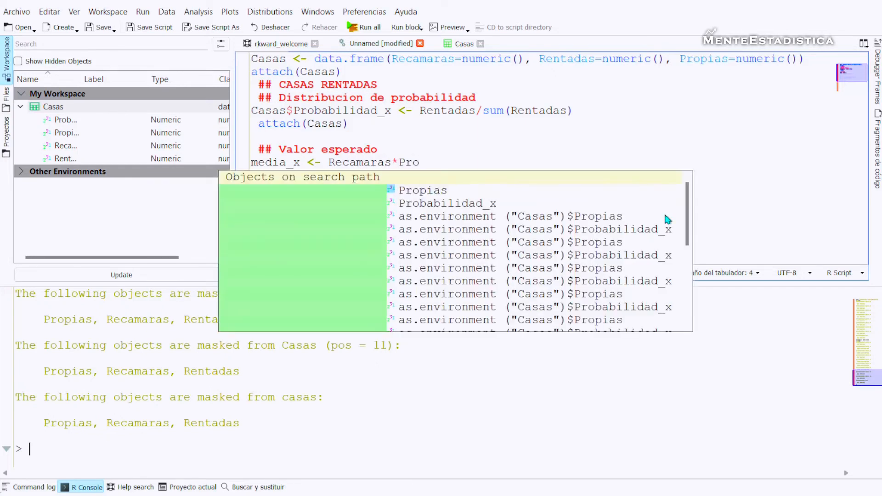
type("babilidad_x")
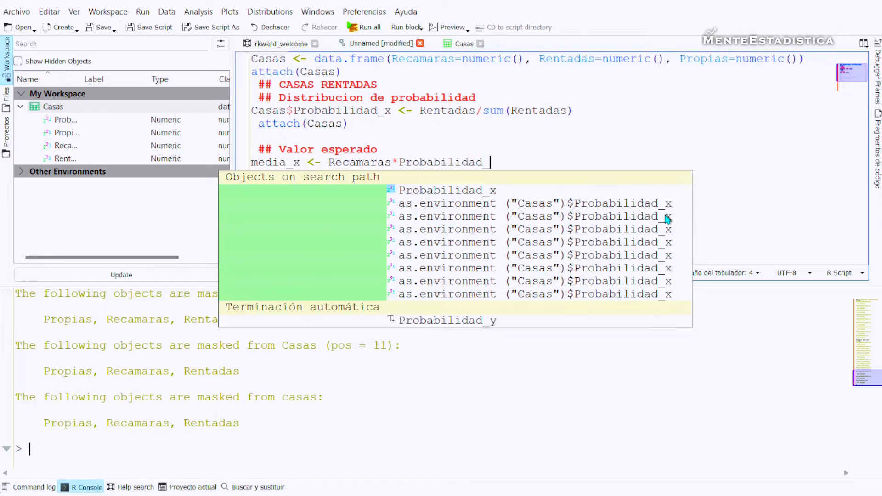
Step: Wrap Recamaras*Probabilidad_x in sum() in the media_x assignment and run the line
key("shift+Left")
key("shift+Left")
key("shift+Left")
key("shift+Left")
key("shift+Left")
key("shift+Left")
key("shift+Left")
key("shift+Left")
key("shift+Left")
key("shift+Left")
key("shift+Left")
key("shift+Left")
key("shift+Left")
key("shift+Left")
key("shift+Left")
key("shift+Left")
key("shift+Left")
key("shift+Left")
key("shift+Left")
key("shift+Left")
key("shift+Left")
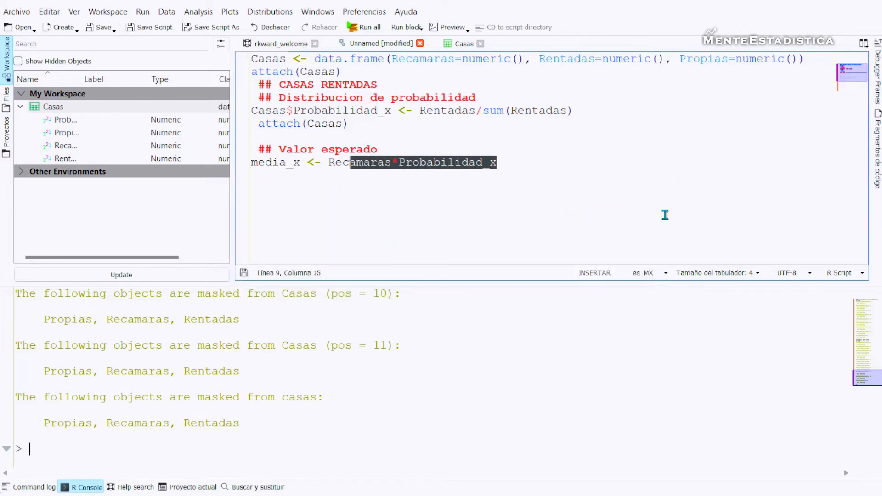
type("(")
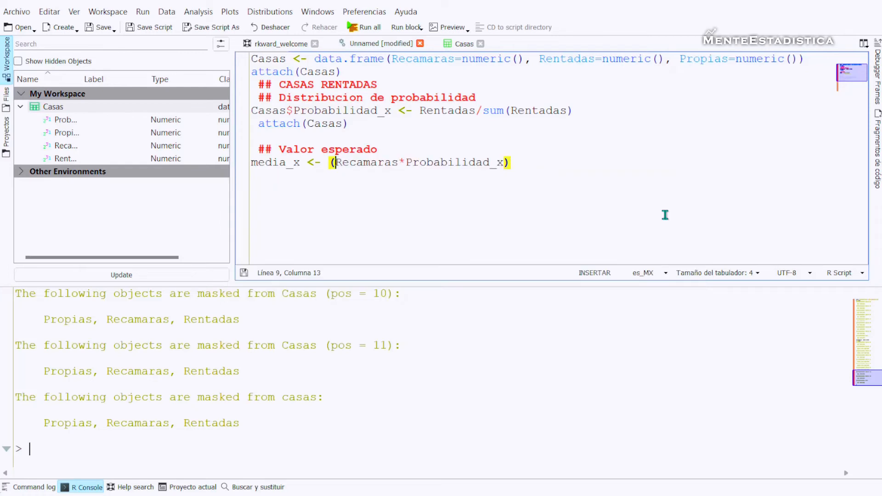
type("sum")
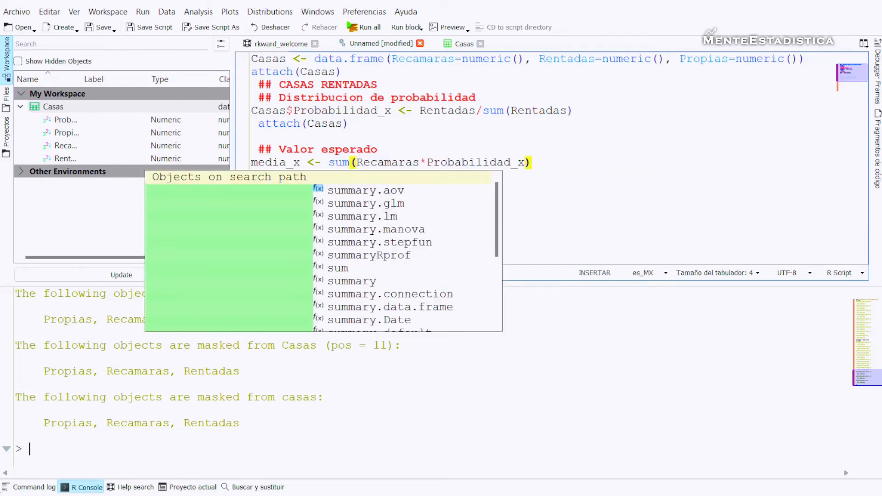
key("End")
key("ctrl+Return")
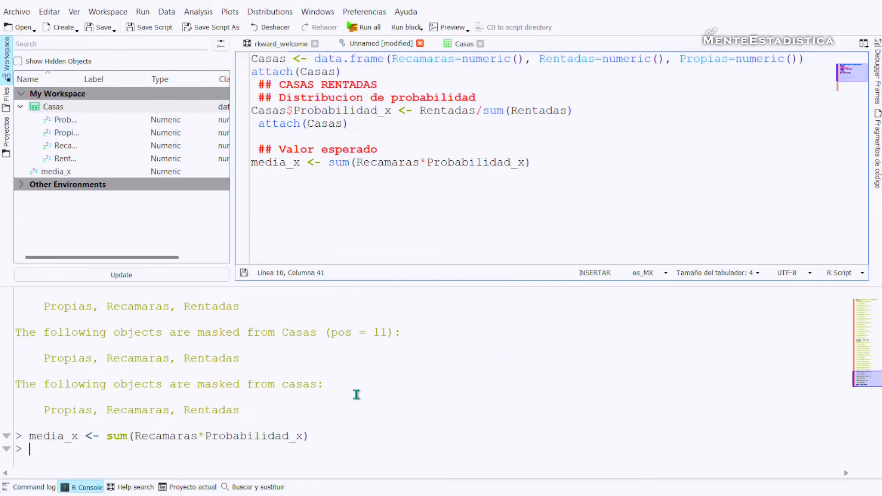
Step: Print media_x in the R console
left_click(132, 453)
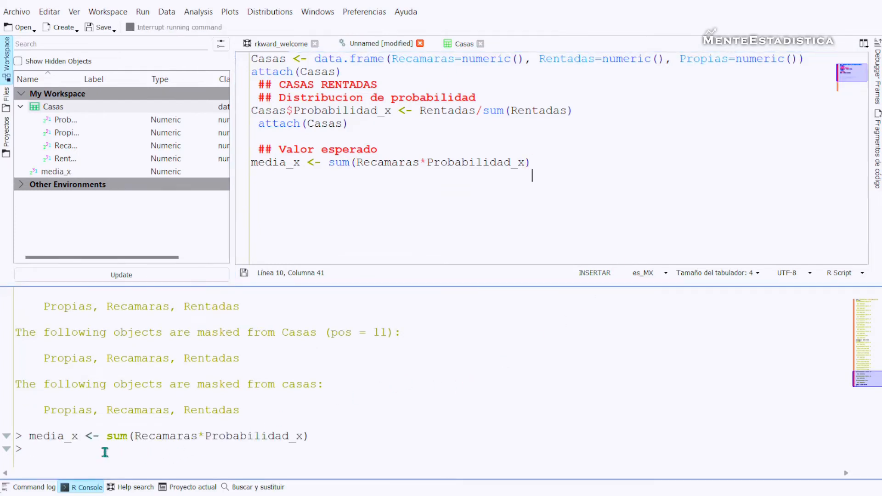
type("media_x")
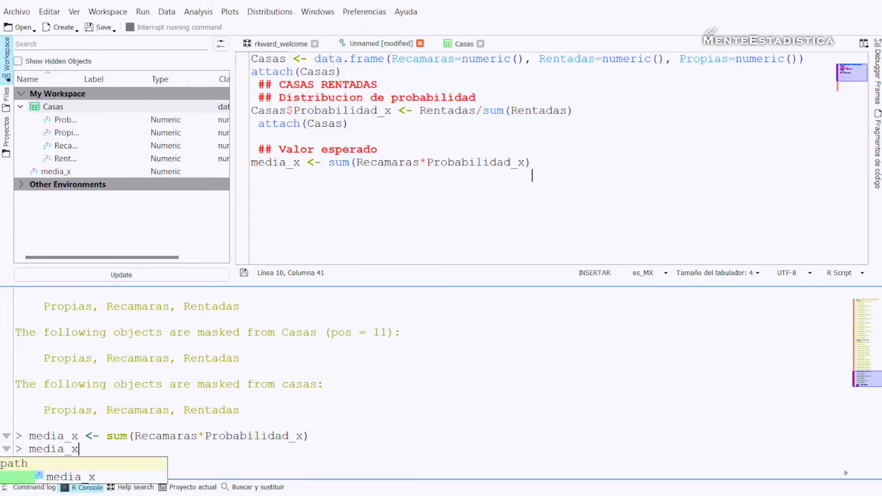
key("Return")
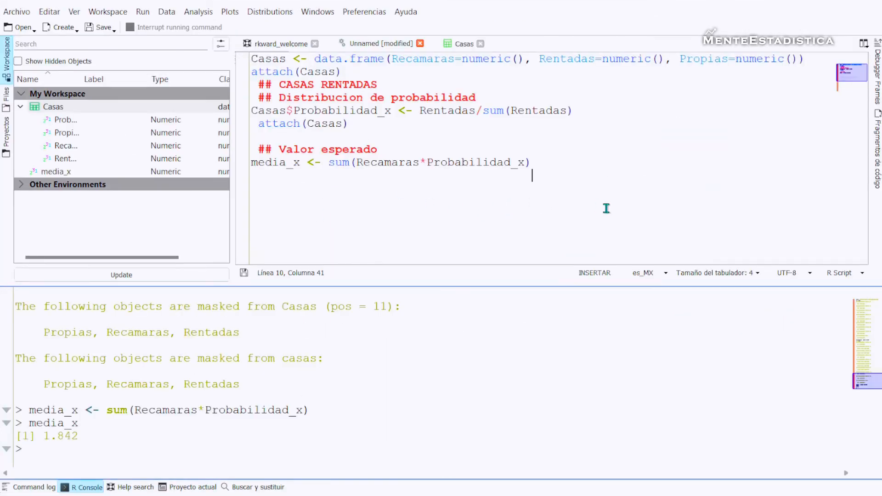
Step: Clear the script line's leading spaces, add the comment "## Varianza" and write varianza_x <- Recamaras-media_x below it
left_click(583, 180)
key("shift+Home")
key("BackSpace")
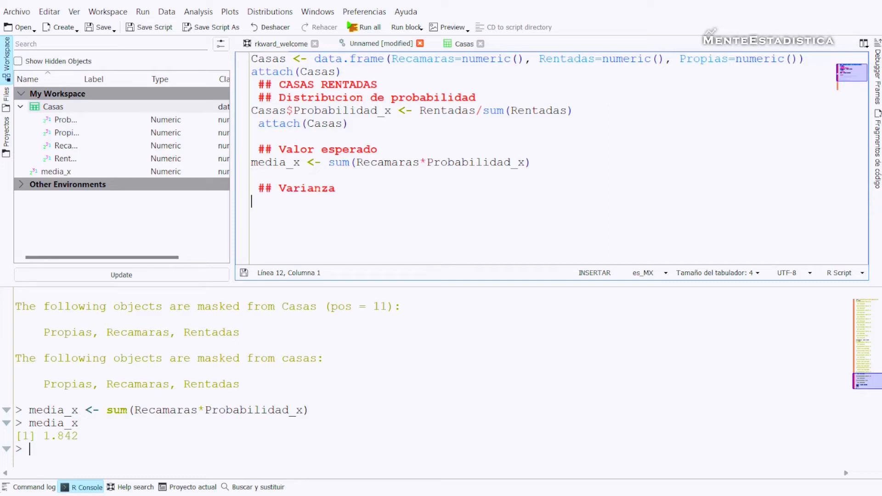
type("varianza_x")
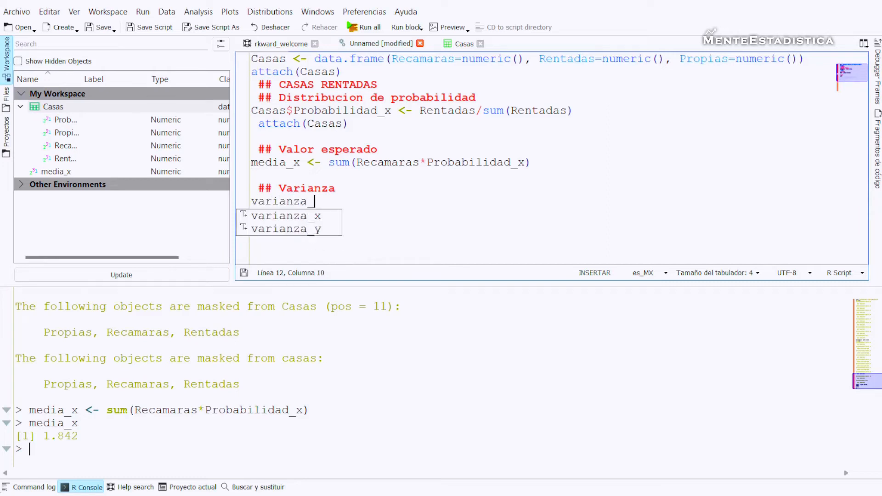
type(" <-")
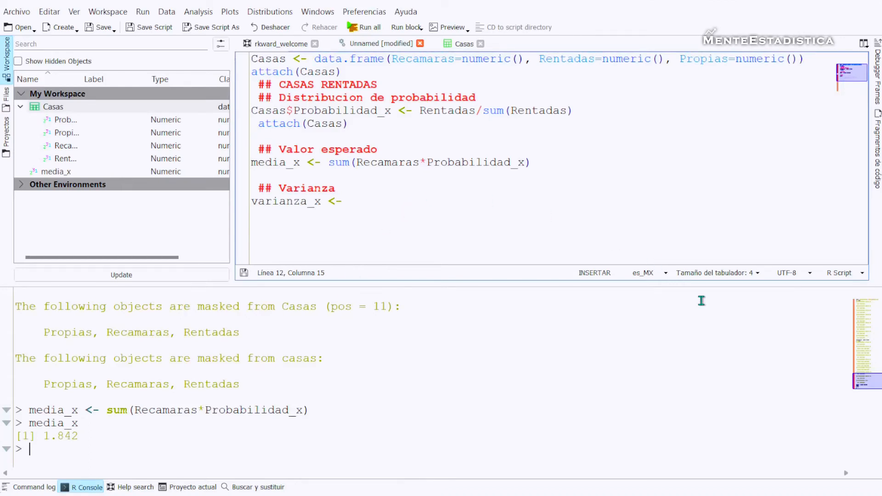
type("Recamaras")
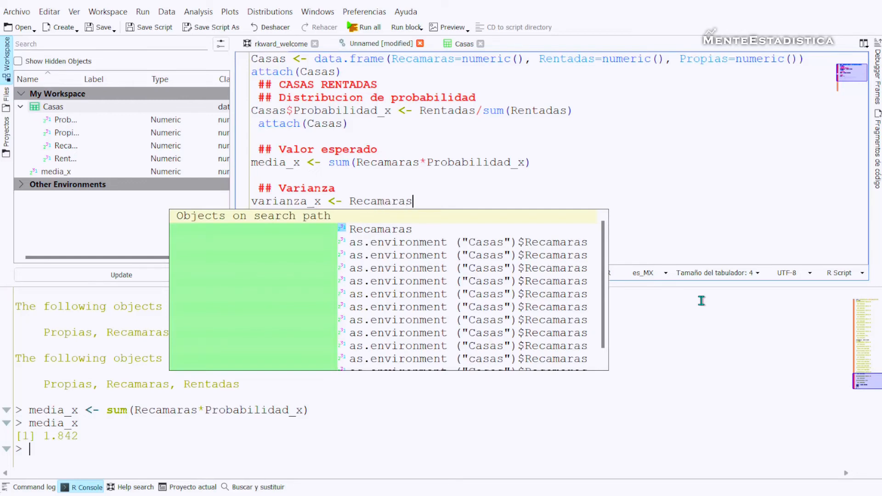
type("-")
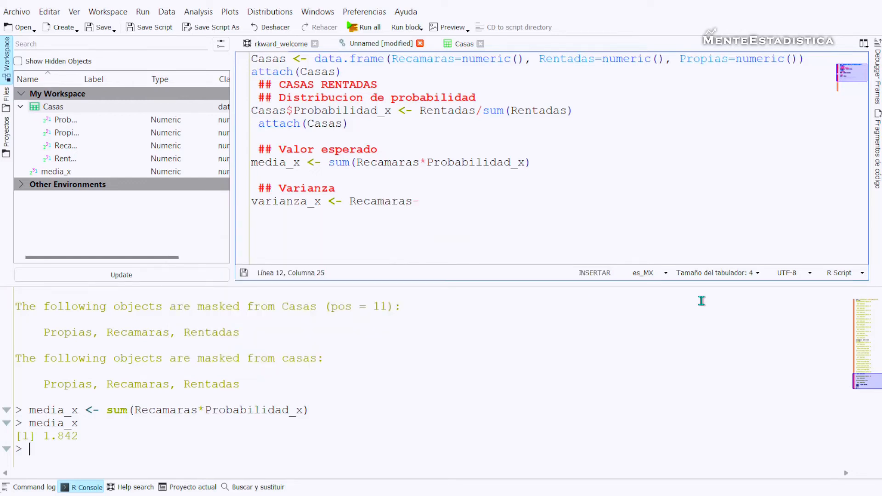
type("media_x")
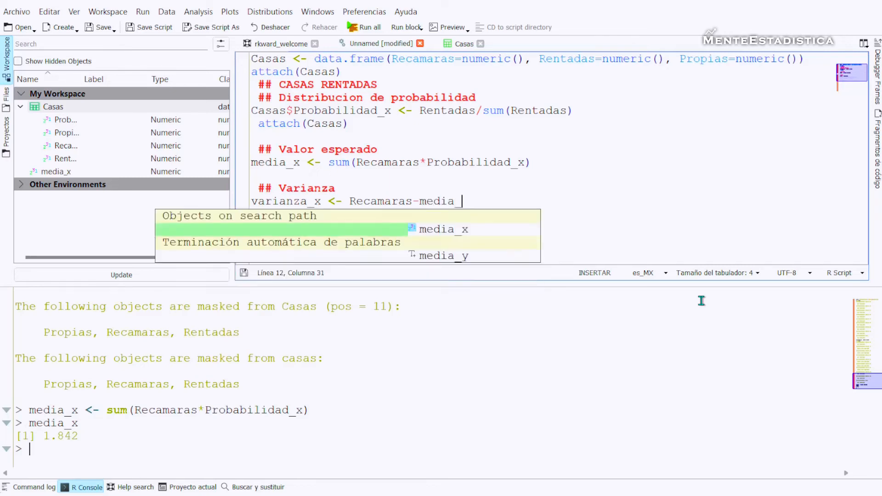
Step: Enclose Recamaras-media_x in parentheses in the varianza_x assignment and square it with ^2
key("shift+Left")
key("shift+Left")
key("shift+Left")
key("shift+Left")
key("shift+Left")
key("shift+Left")
key("shift+Left")
key("shift+Left")
key("shift+Left")
key("shift+Left")
key("shift+Left")
key("shift+Left")
key("shift+Left")
key("shift+Left")
key("shift+Left")
key("shift+Left")
key("shift+Left")
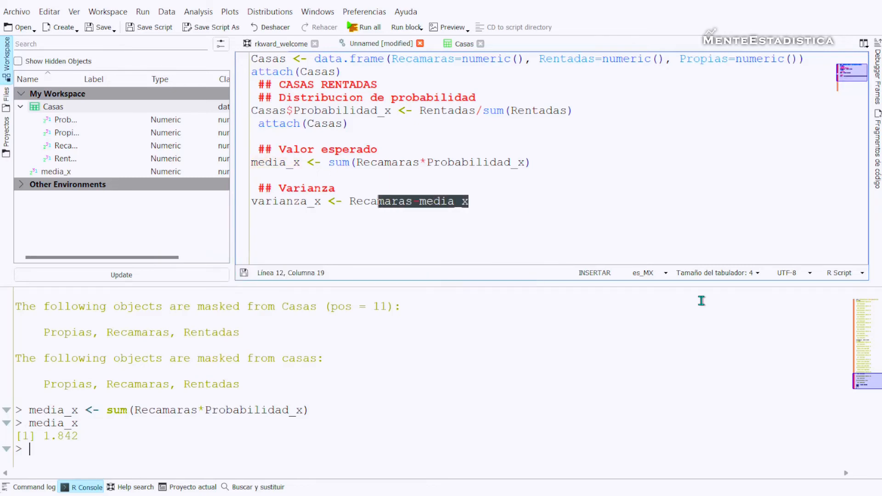
type("(")
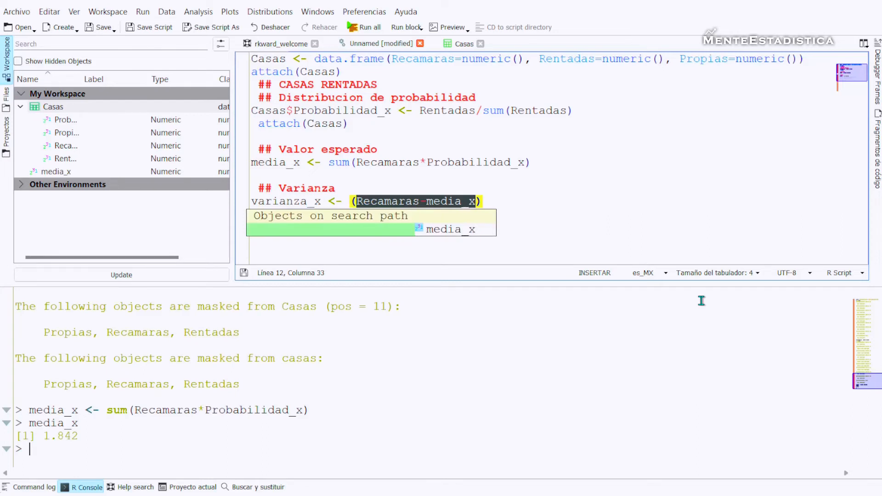
key("Right")
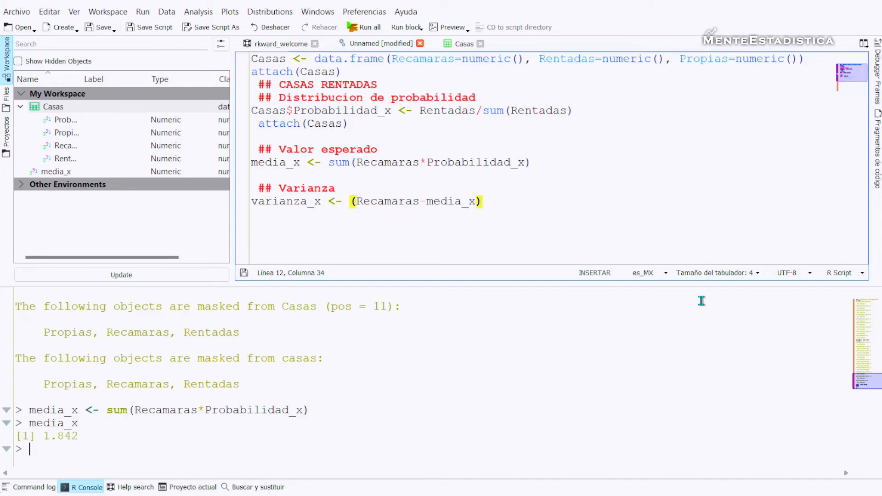
type("^2")
Step: Enclose the squared difference in outer parentheses and multiply it by Probabilidad_x
key("shift+Left")
key("shift+Left")
key("shift+Left")
key("shift+Left")
key("shift+Left")
key("shift+Left")
key("shift+Left")
key("shift+Left")
key("shift+Left")
key("shift+Left")
key("shift+Left")
key("shift+Left")
key("shift+Left")
key("shift+Left")
key("shift+Left")
key("shift+Left")
key("shift+Left")
key("shift+Left")
key("shift+Left")
key("shift+Left")
key("shift+Left")
type("(")
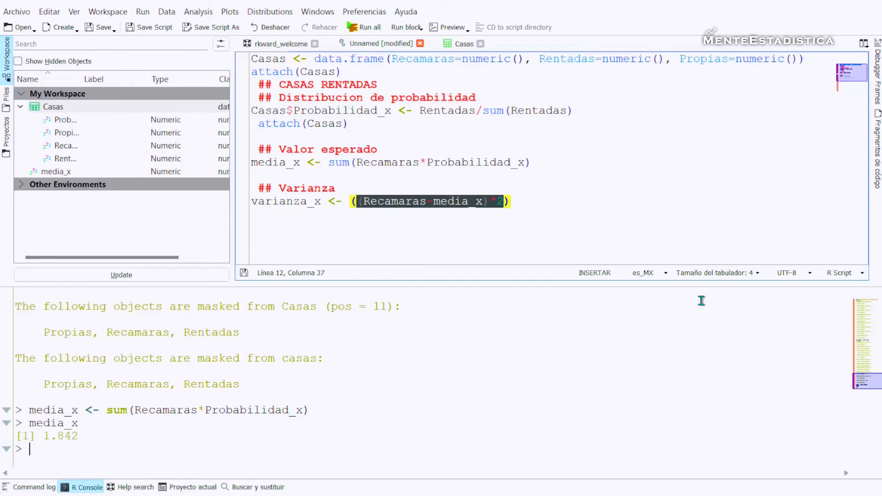
key("End")
type("*P")
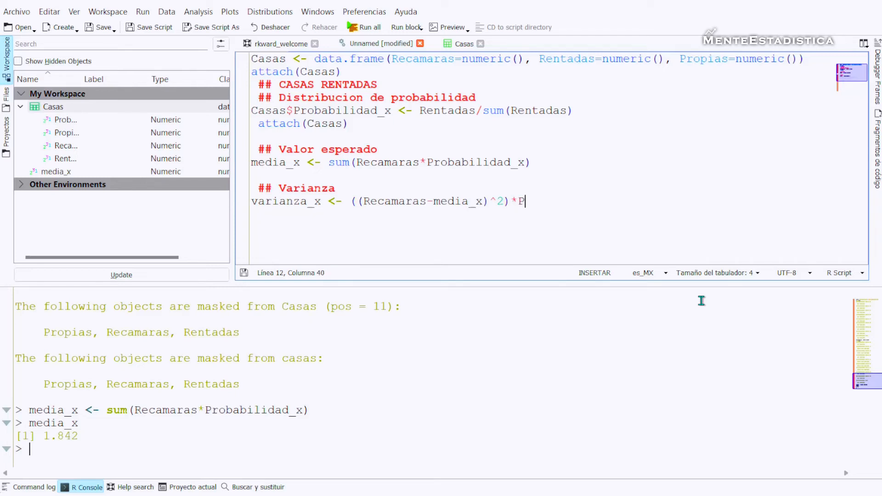
type("robabili")
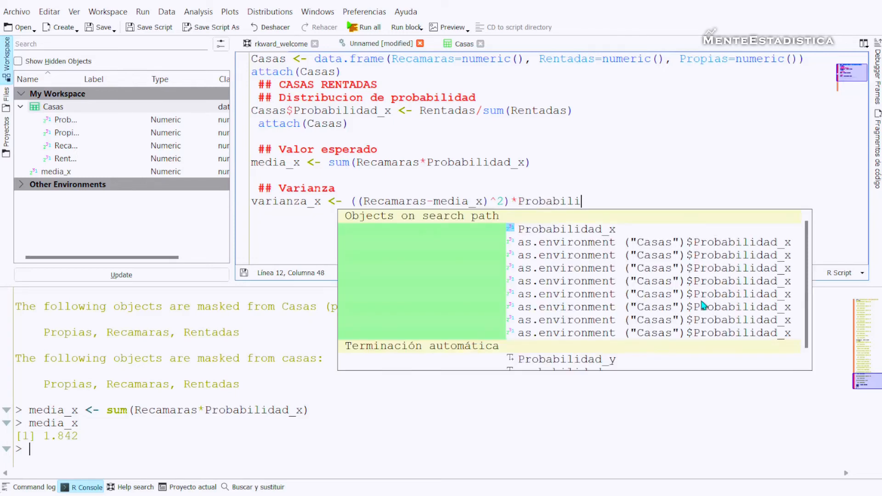
type("dad_x")
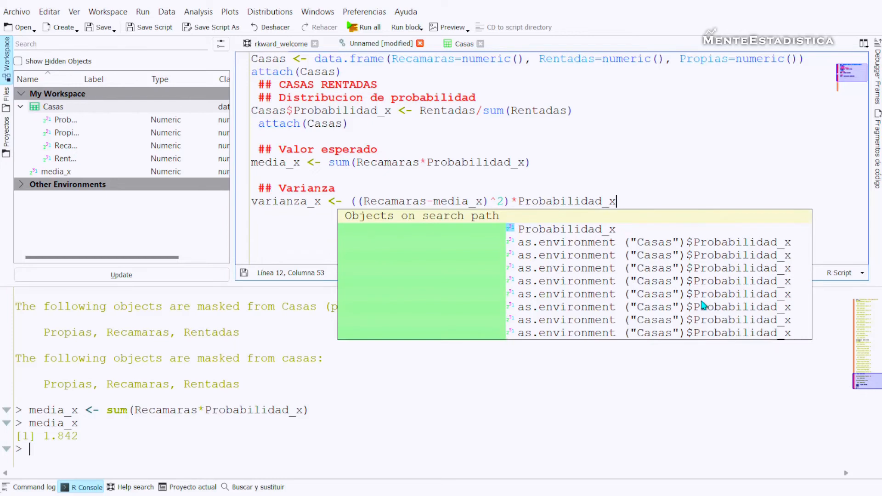
key("Escape")
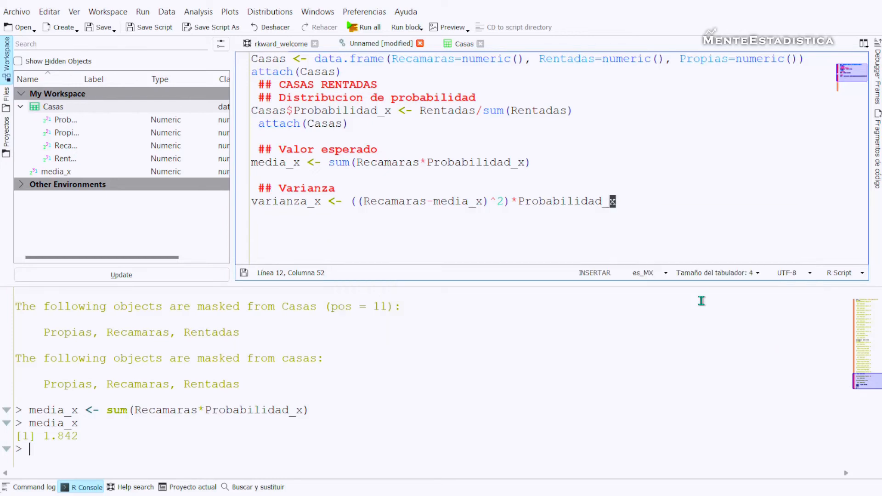
Step: Wrap the whole varianza_x expression in sum(), giving sum(((Recamaras-media_x)^2)*Probabilidad_x), and run the line
key("shift+Left")
key("shift+Left")
key("shift+Left")
key("shift+Left")
key("shift+Left")
key("shift+Left")
key("shift+Left")
key("shift+Left")
key("shift+Left")
key("shift+Left")
key("shift+Left")
key("shift+Left")
key("shift+Left")
key("shift+Left")
key("shift+Left")
key("shift+Left")
key("shift+Left")
key("shift+Left")
key("shift+Left")
key("shift+Left")
key("shift+Left")
key("shift+Left")
key("shift+Left")
key("shift+Left")
key("shift+Left")
key("shift+Left")
key("shift+Left")
key("shift+Left")
key("shift+Left")
key("shift+Left")
key("shift+Left")
key("shift+Left")
key("shift+Left")
key("shift+Left")
key("shift+Left")
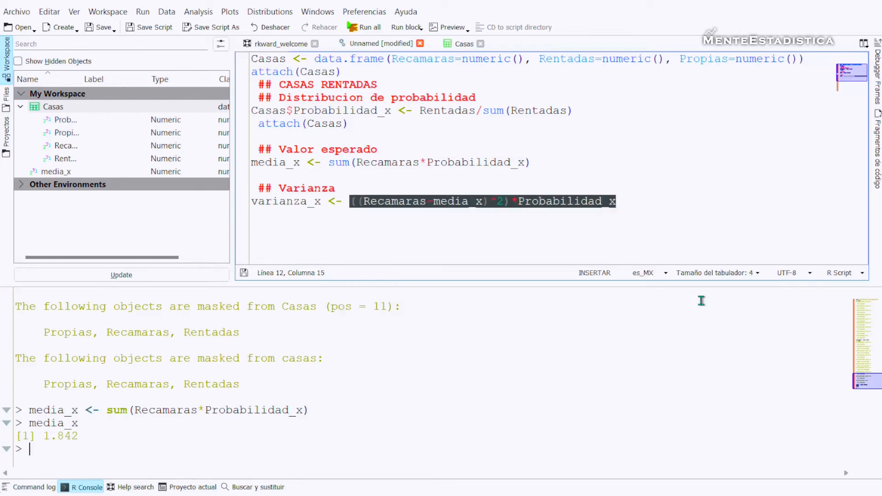
type("(")
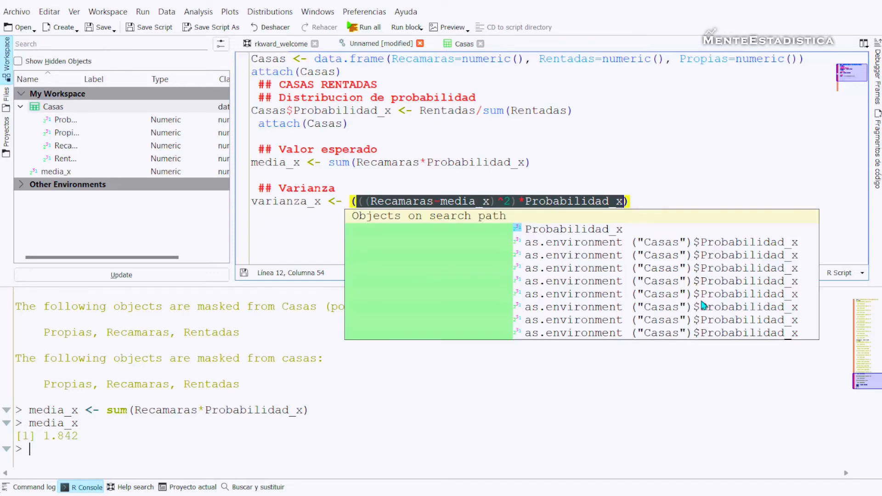
left_click(350, 189)
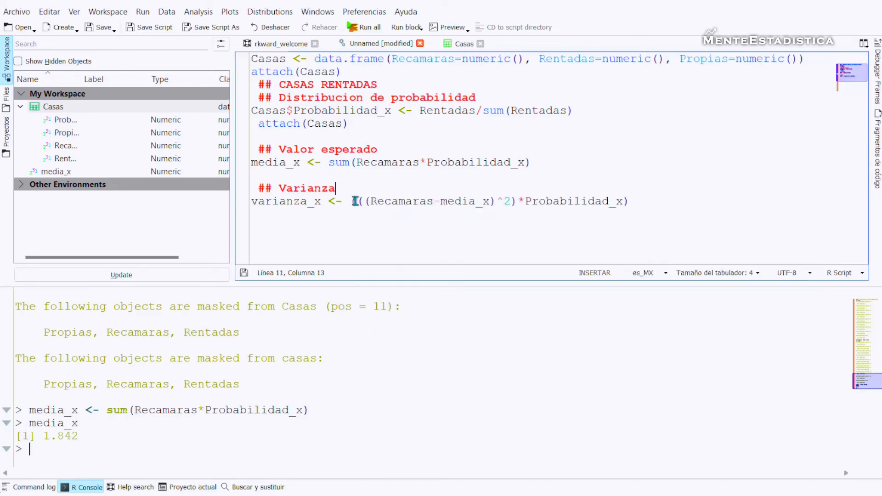
left_click(356, 201)
key("Left")
type("sum")
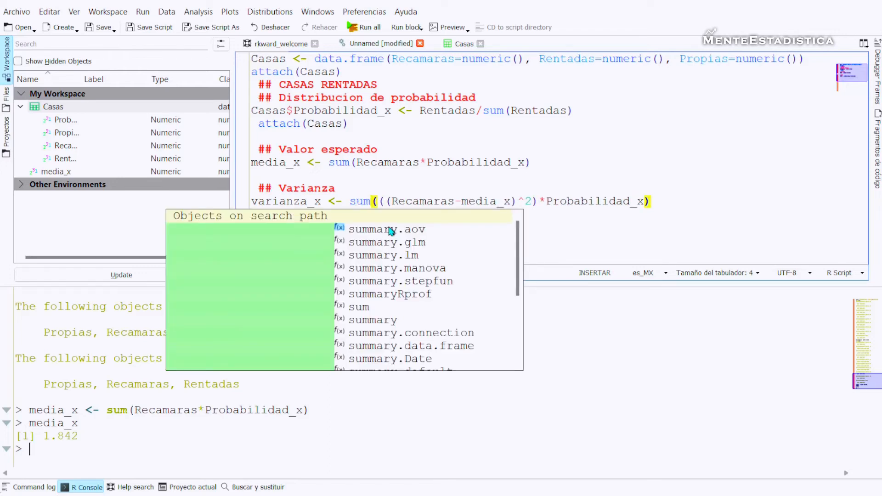
left_click(652, 202)
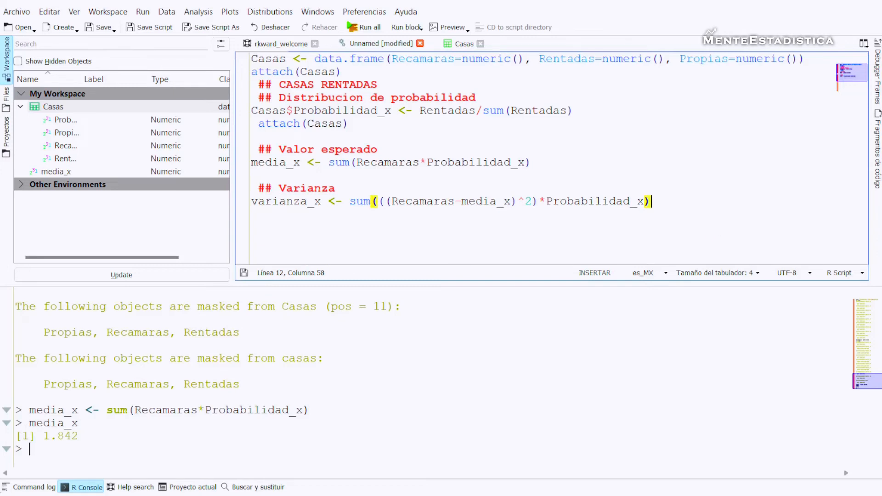
key("ctrl+Return")
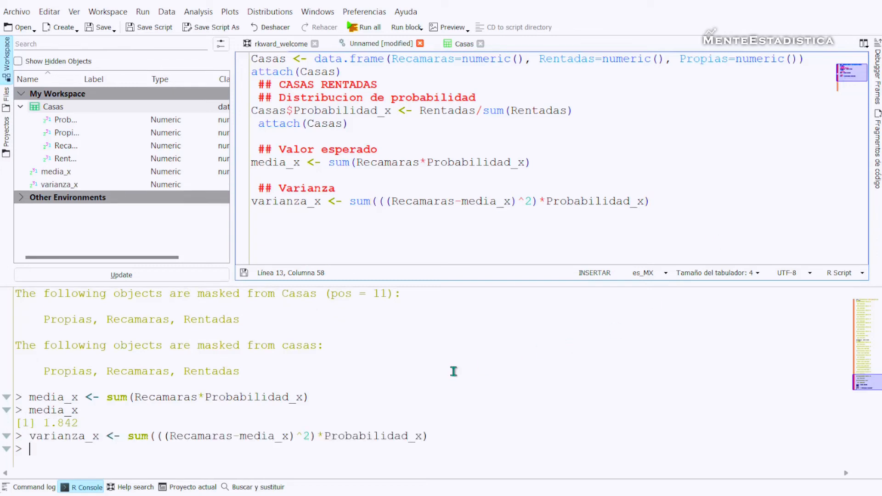
Step: Print varianza_x in the R console
left_click(41, 451)
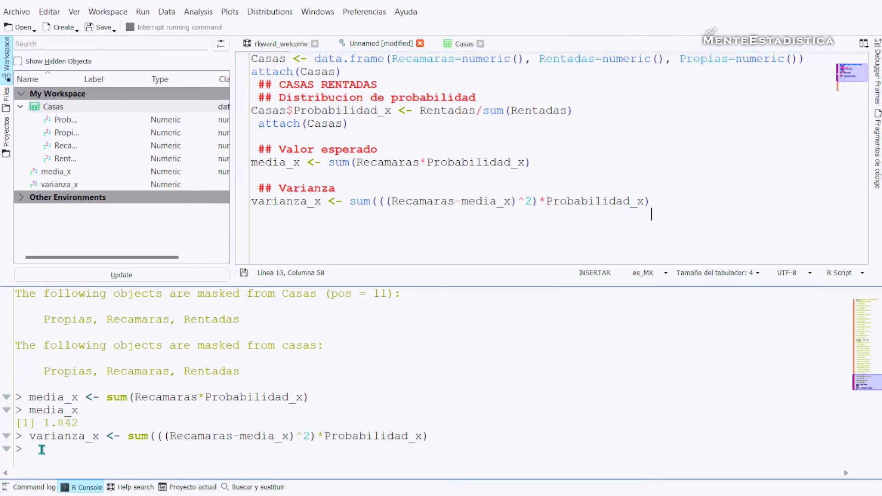
type("varia")
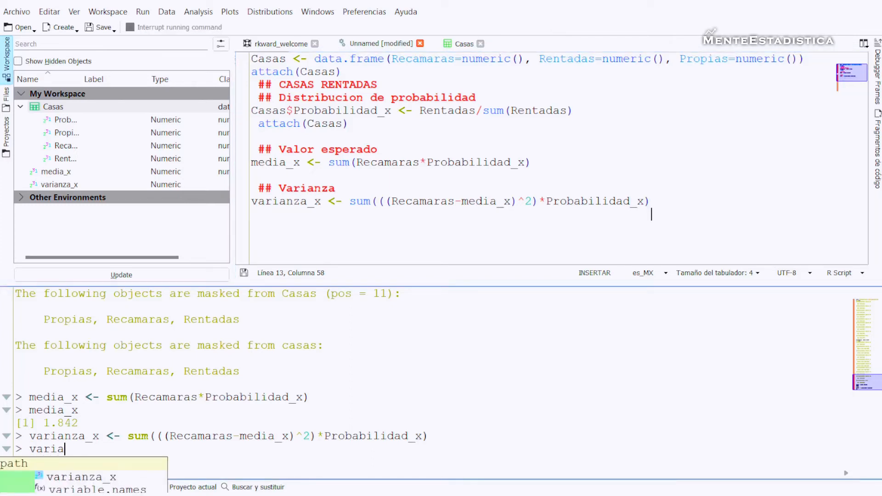
type("nza_x")
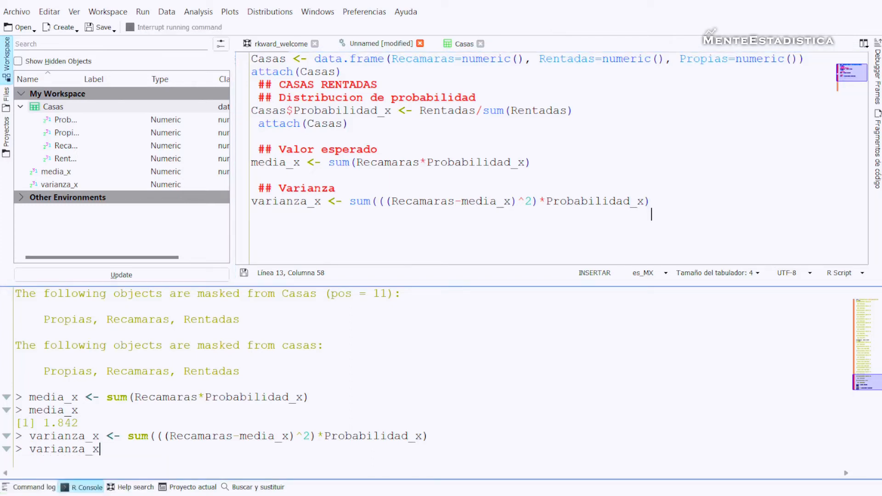
key("Return")
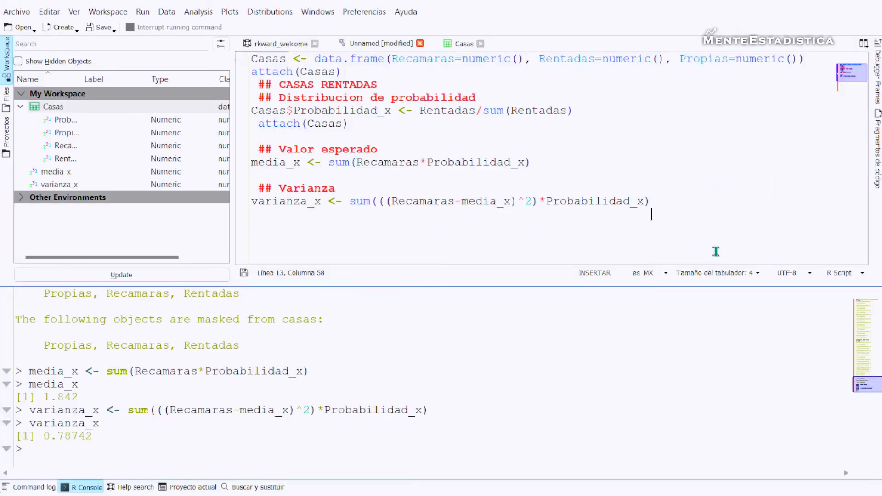
Step: Clear the leading spaces below the variance line, write desviacion.estandar_x <- sqrt(varianza_x) there and run it
left_click(693, 214)
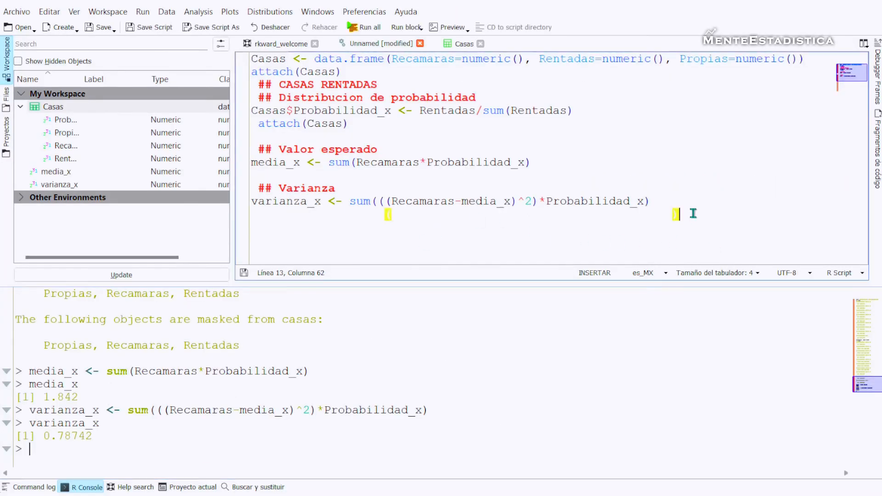
key("shift+Home")
key("BackSpace")
type("desviacion.")
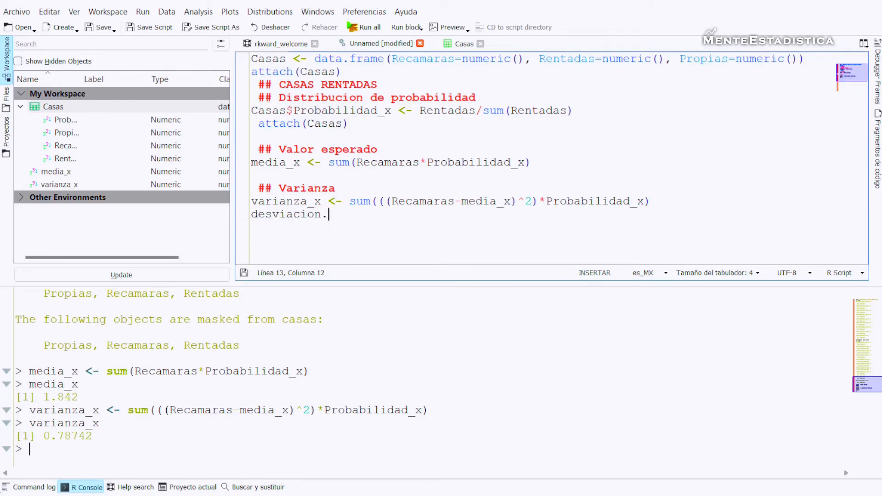
type("estandar_x <- sqrt")
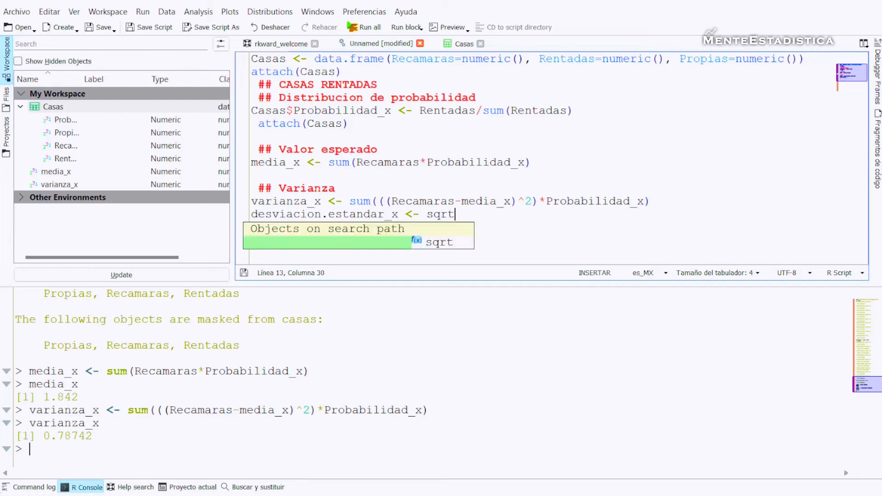
type("(varianza")
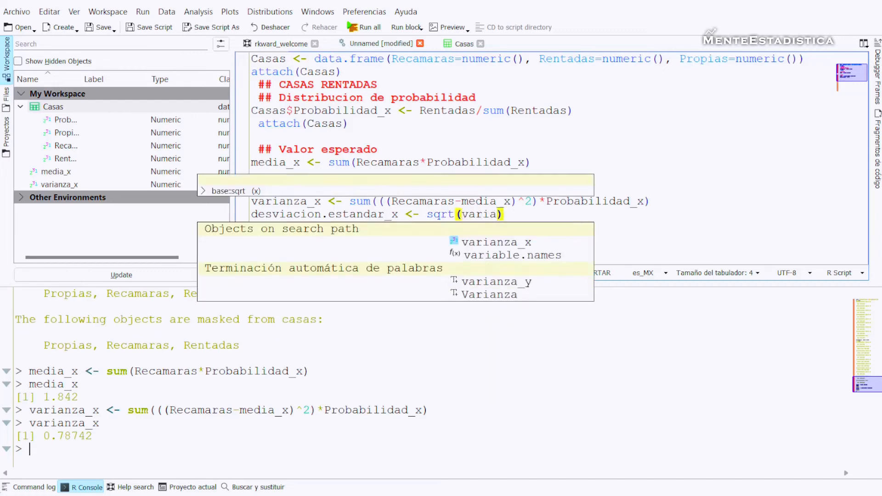
type("x)")
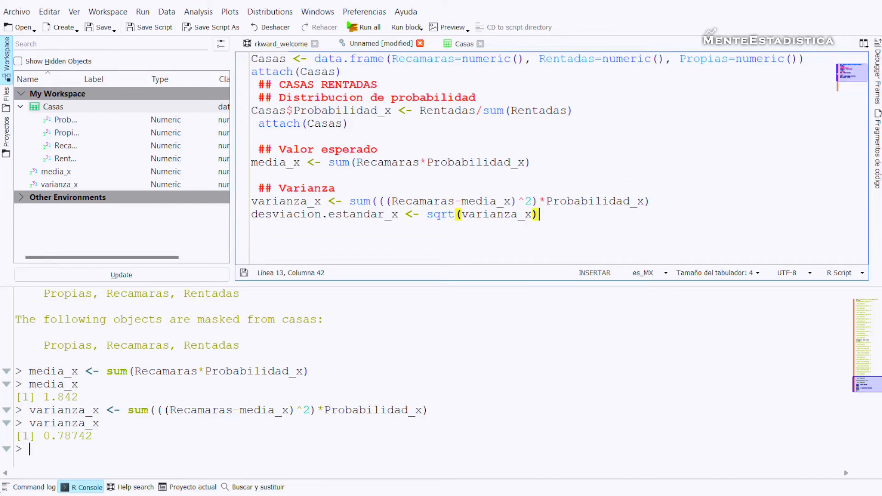
key("ctrl+Return")
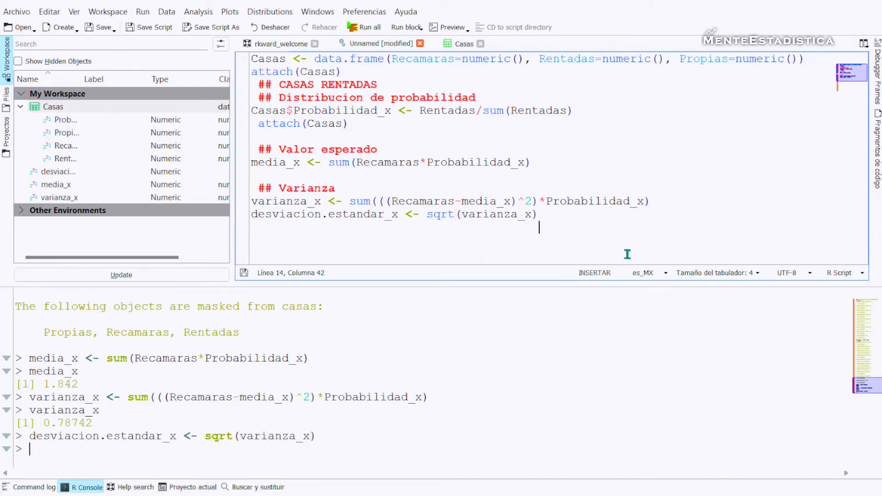
Step: Print desviacion.estandar_x in the R console
left_click(79, 447)
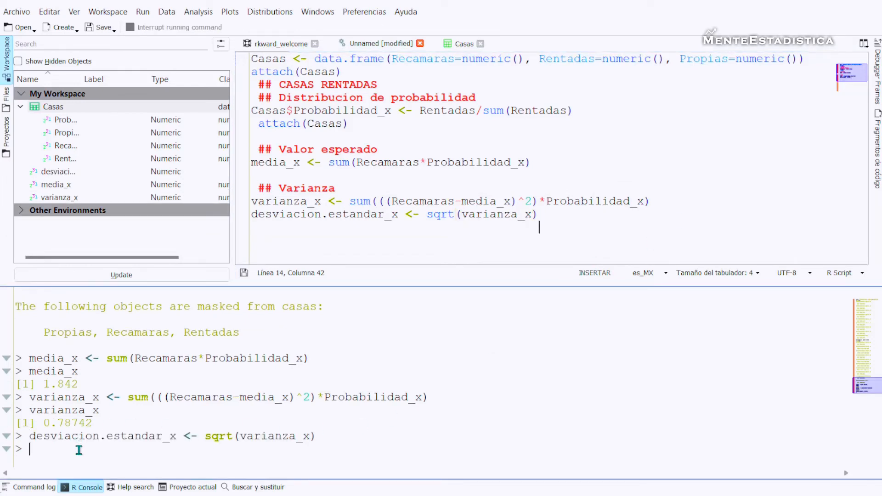
type("desviac")
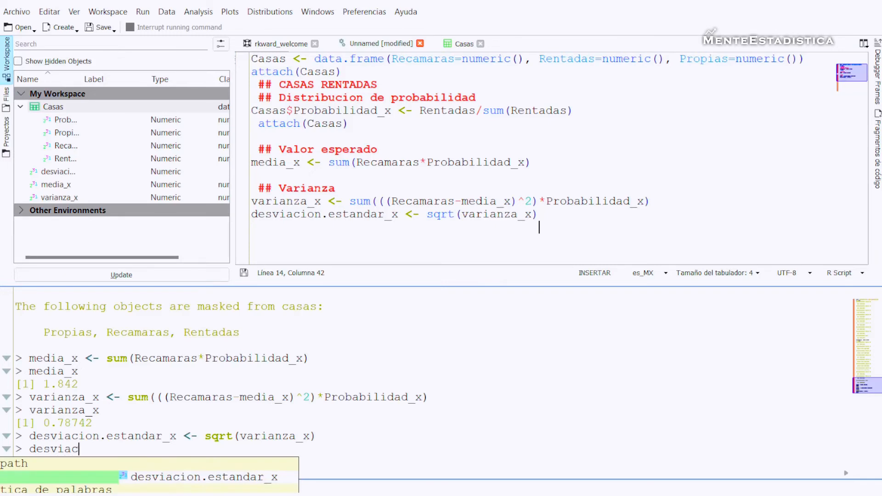
type("ion.estandar")
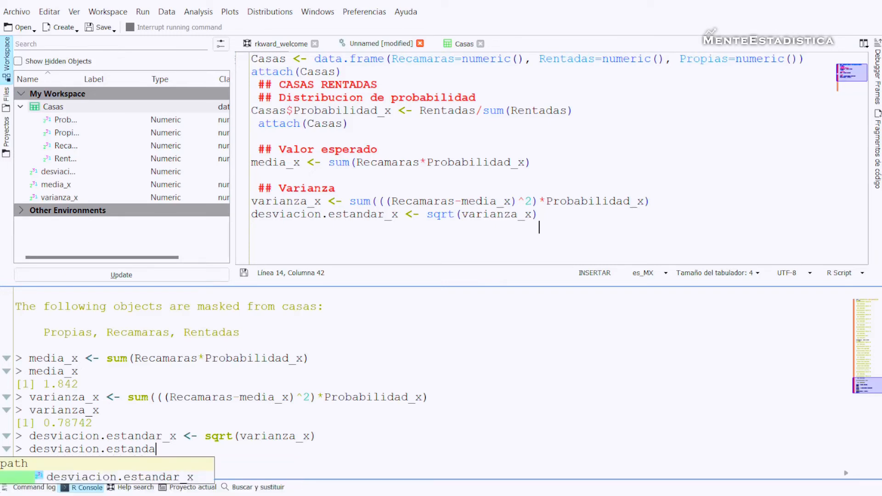
type("_x")
key("Return")
key("Return")
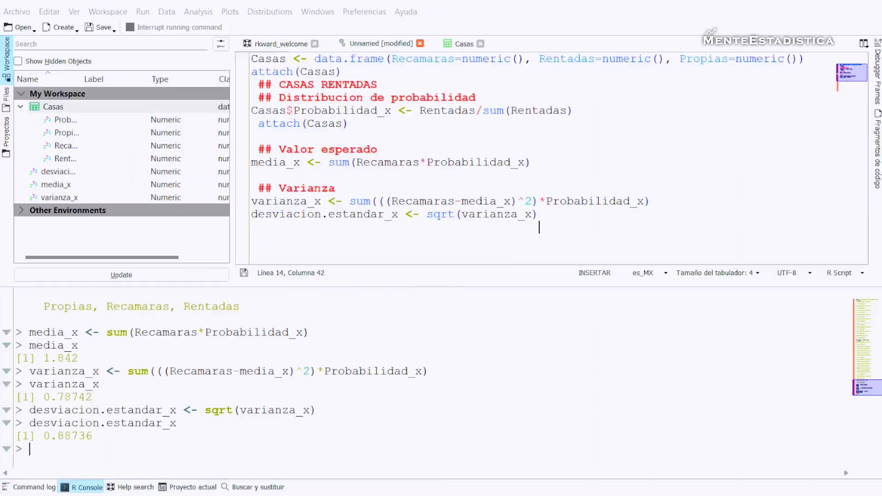
Step: Clear the script line's leading spaces and add the comments "## CASAS PROPIAS" and "## Distribucion de probabilidad" after a blank line
key("shift+Home")
key("BackSpace")
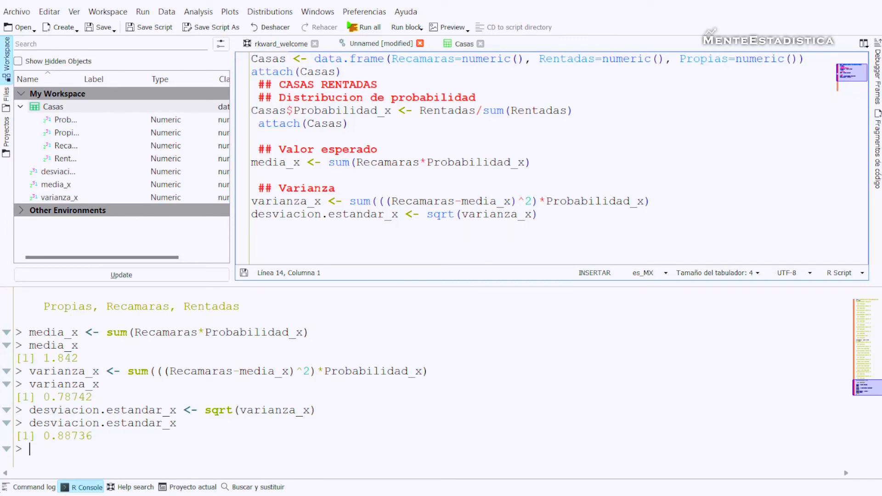
type("## CASAS PROPIAS")
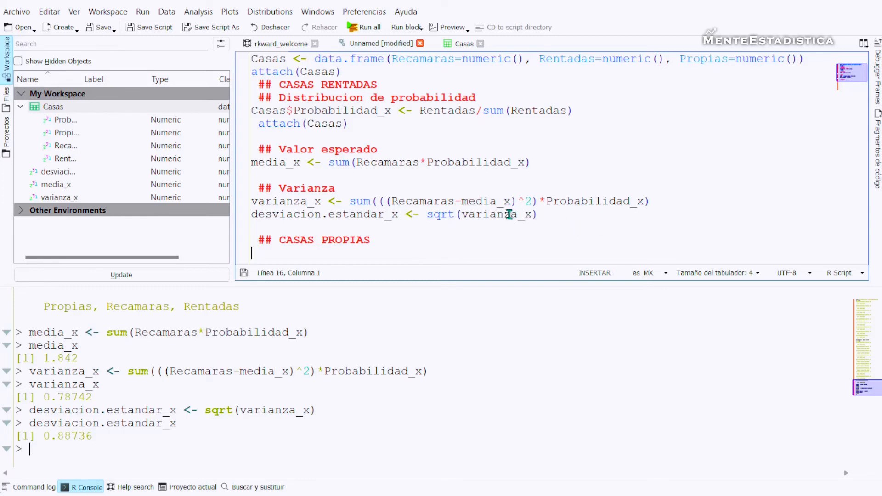
scroll(410, 212, "down", 3)
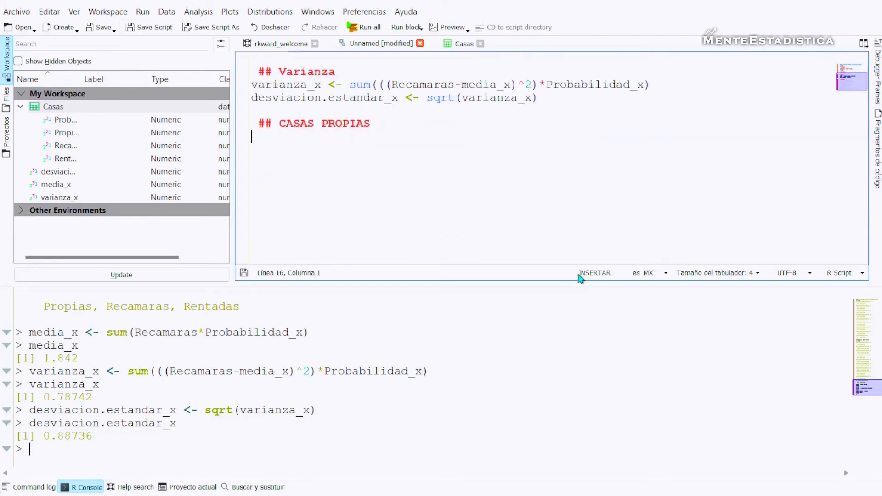
type("## Distribucion de probabilidad")
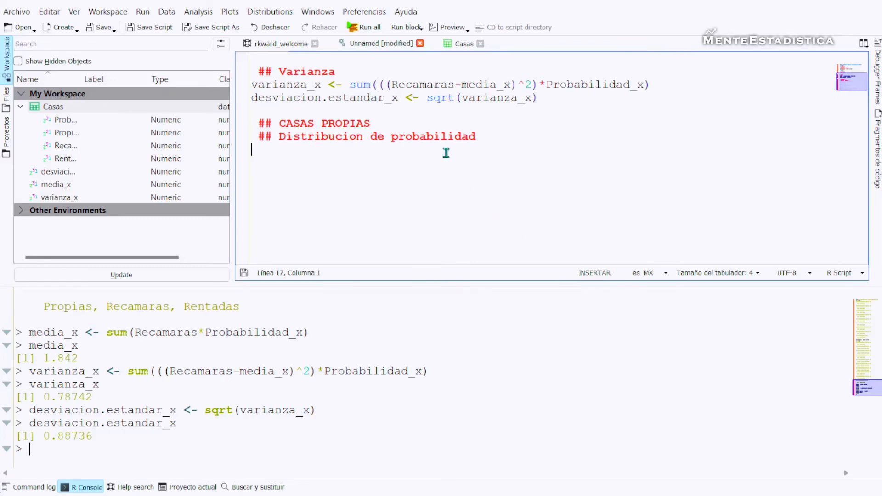
Step: Below the last comment, write Casas$Probabilidad_y <- Propias/sum(Propias) in the script and run it
scroll(447, 152, "up", 3)
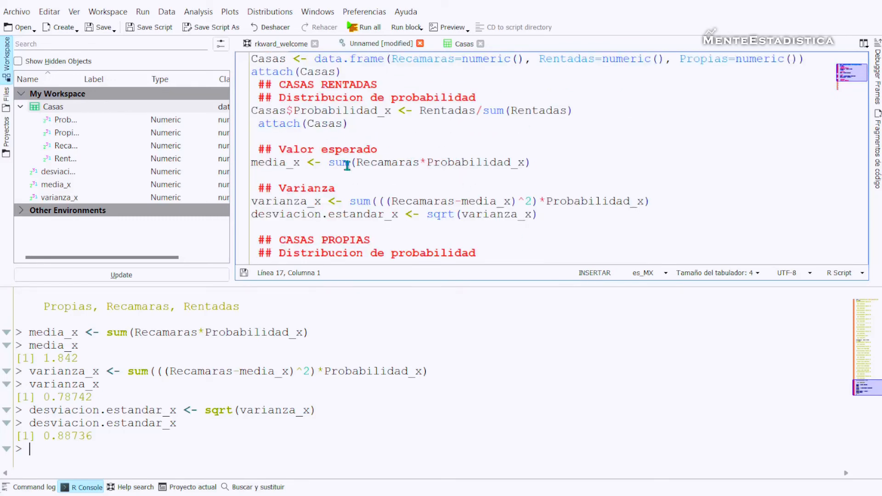
scroll(347, 166, "down", 2)
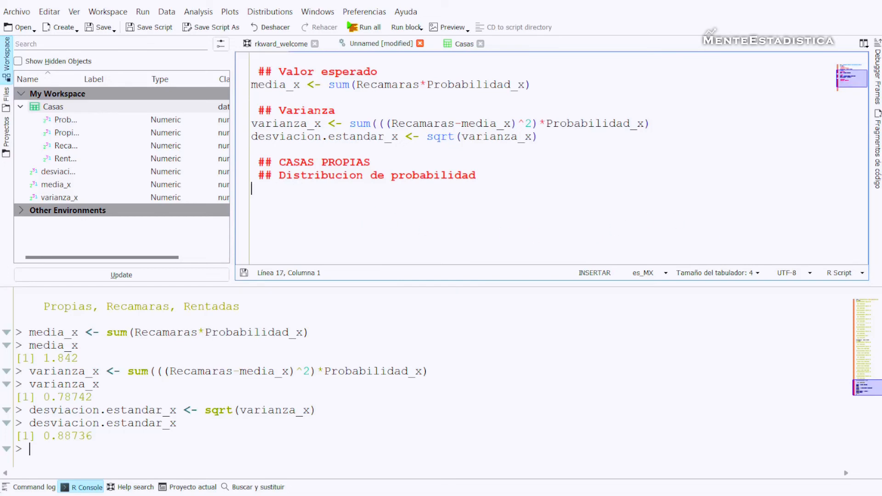
left_click(465, 44)
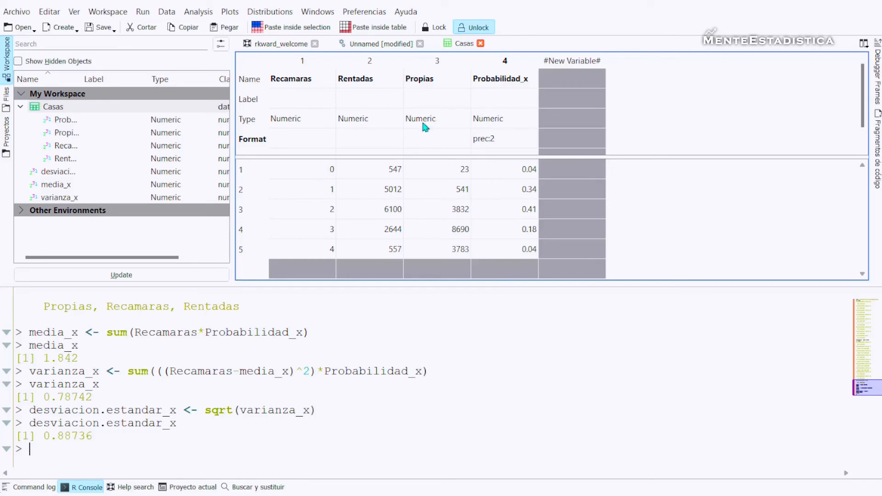
left_click(380, 49)
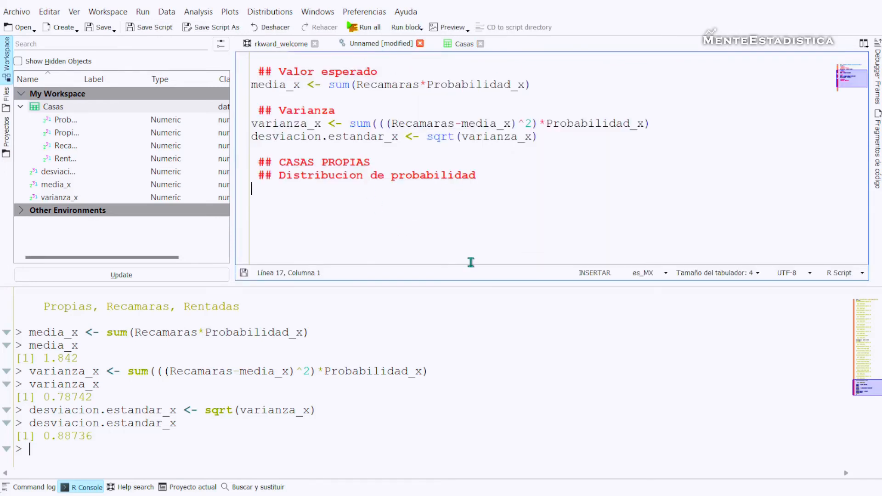
type("Casas")
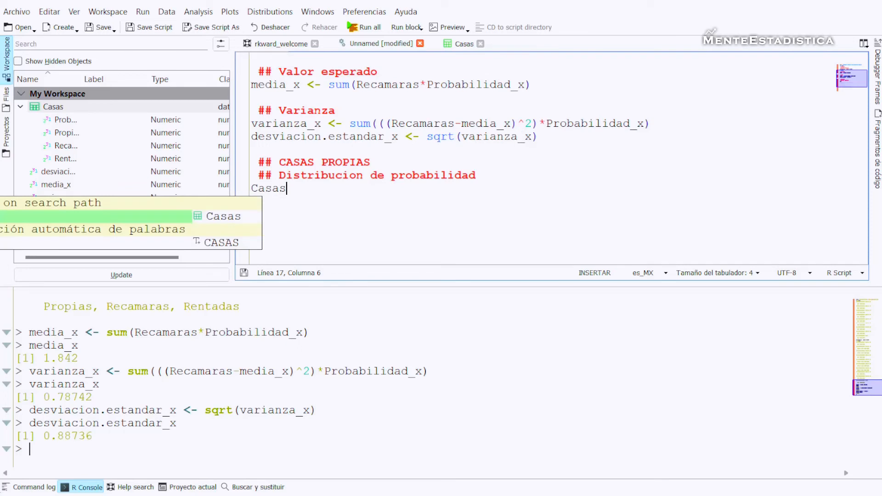
type("$")
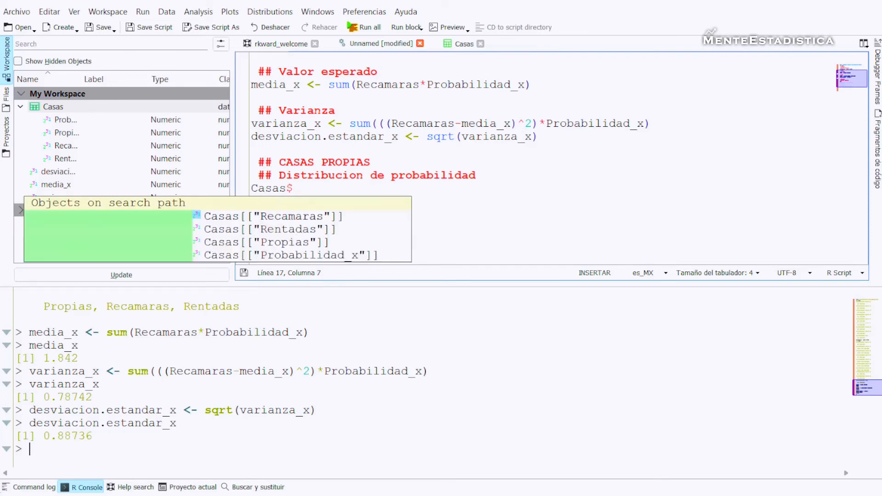
type("Pro")
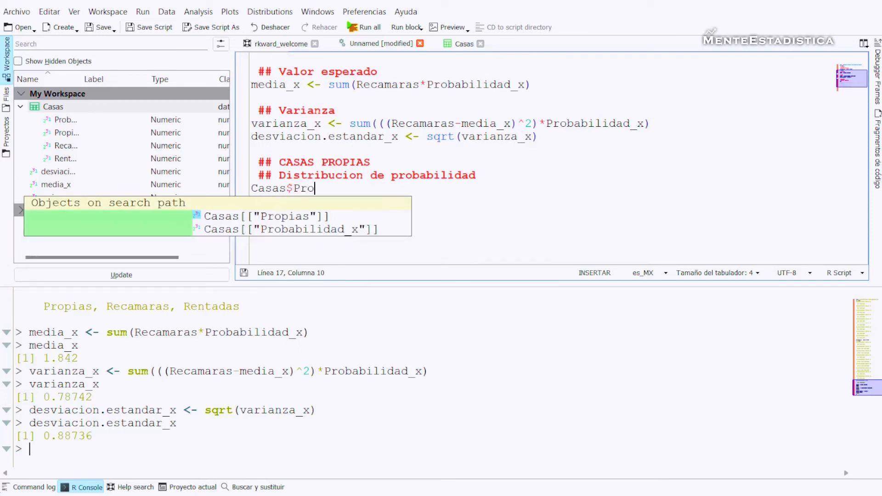
type("babilidad_y")
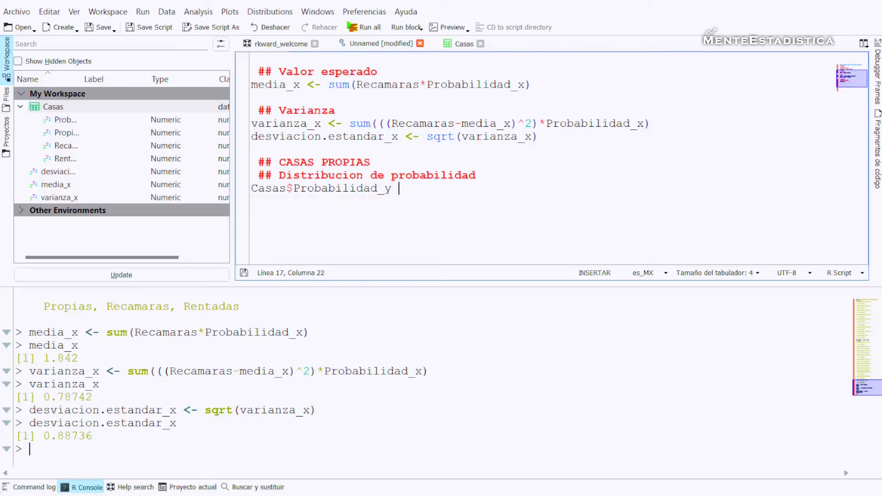
type(" <-")
left_click(463, 46)
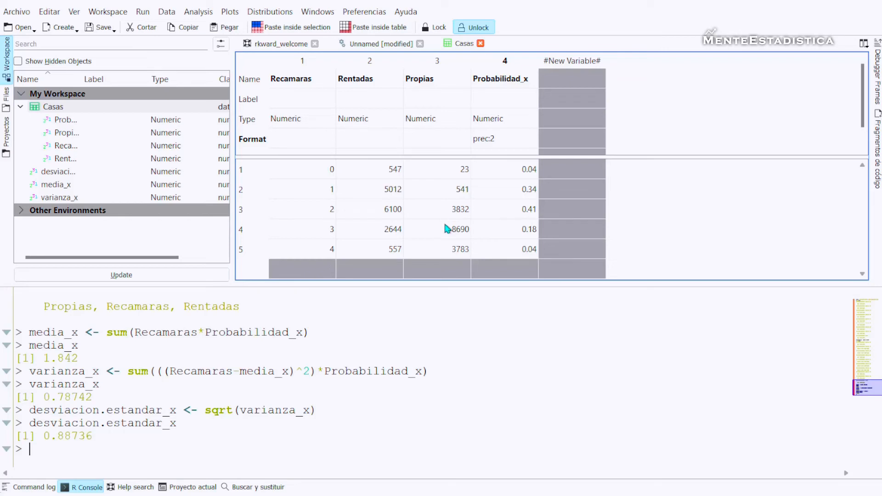
left_click(375, 46)
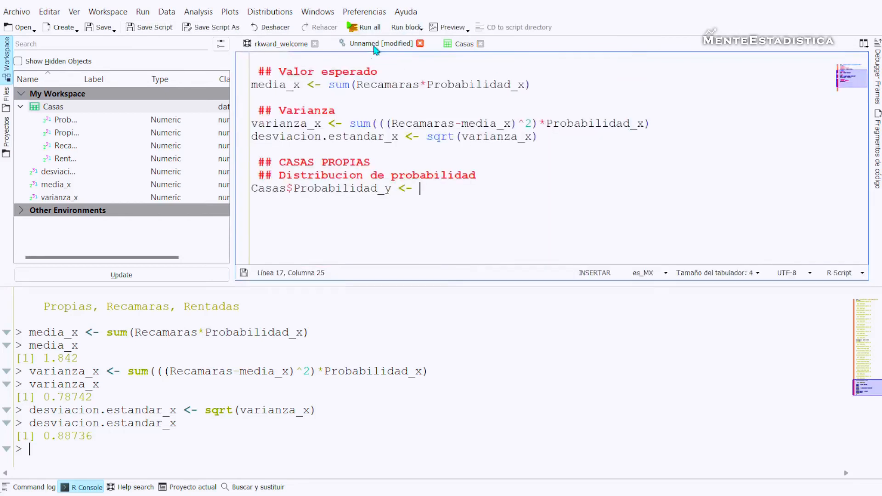
type("Propias/")
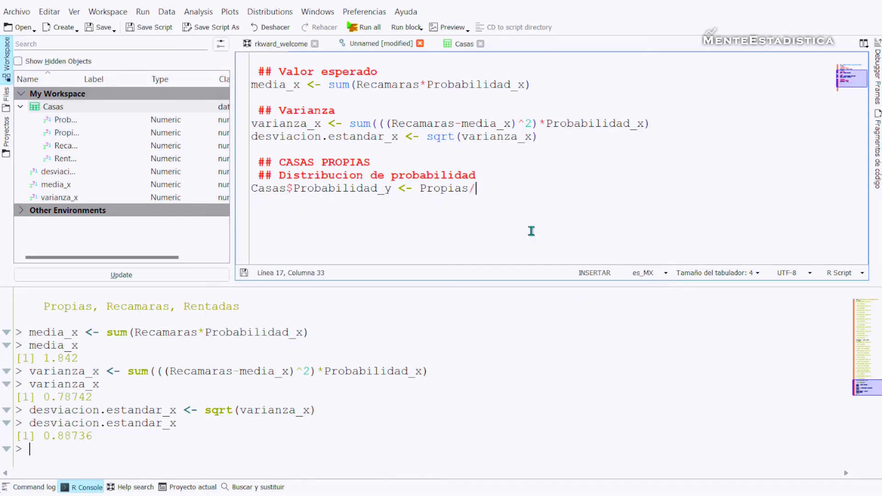
type("sum")
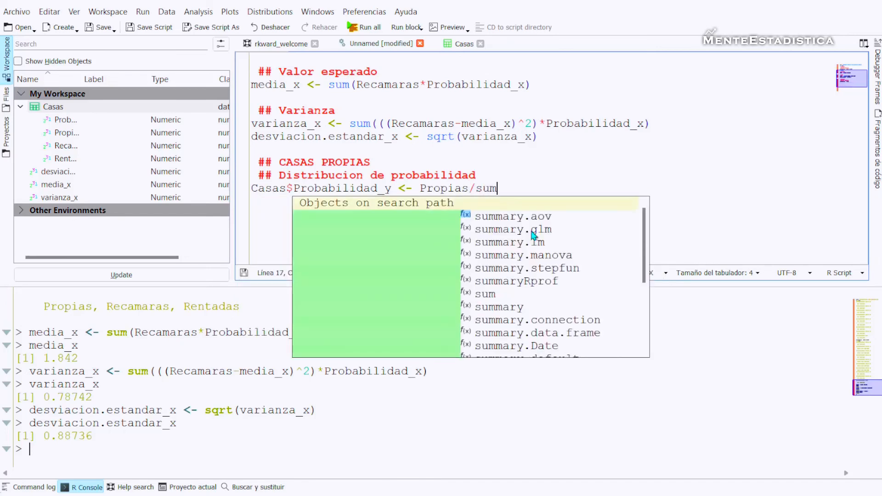
type("(Propias")
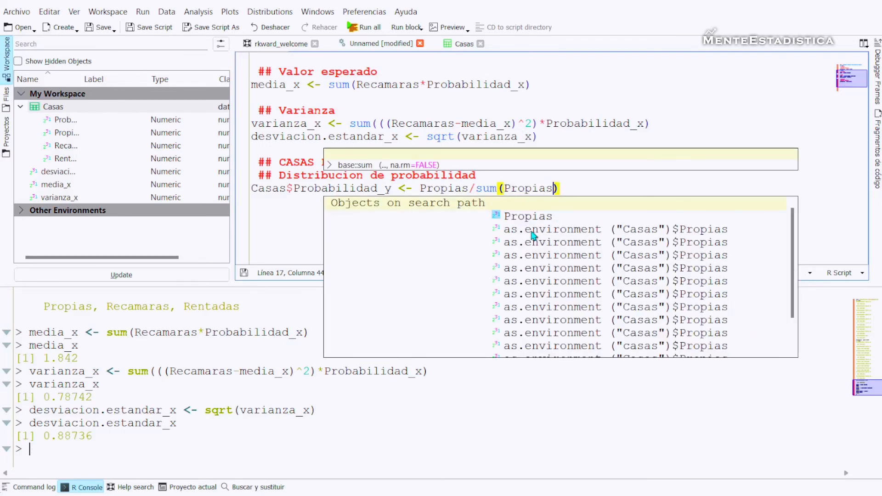
type(")")
key("ctrl+Return")
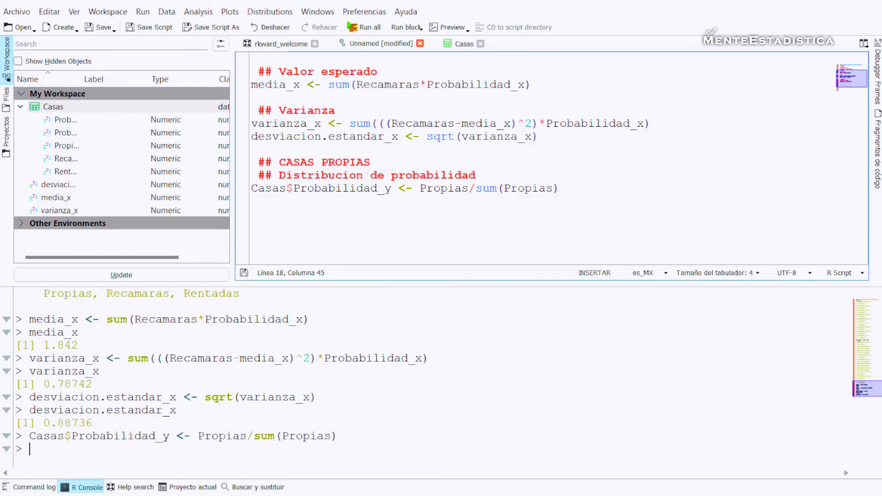
Step: Format the Probabilidad_y column of the Casas data table with a fixed precision of 2 decimal places
left_click(463, 44)
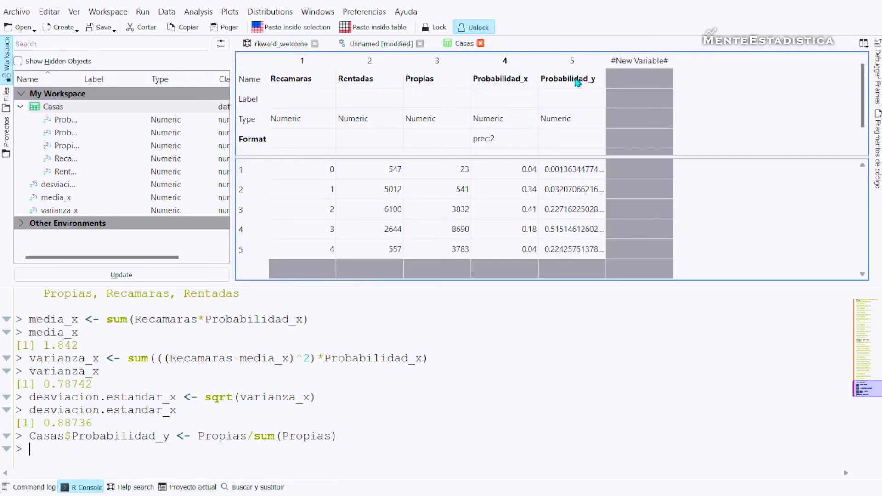
left_click(561, 141)
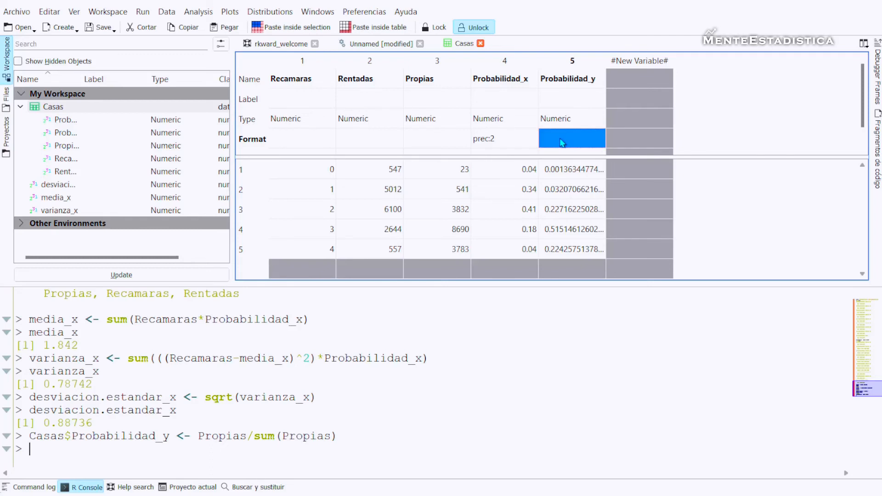
left_click(561, 142)
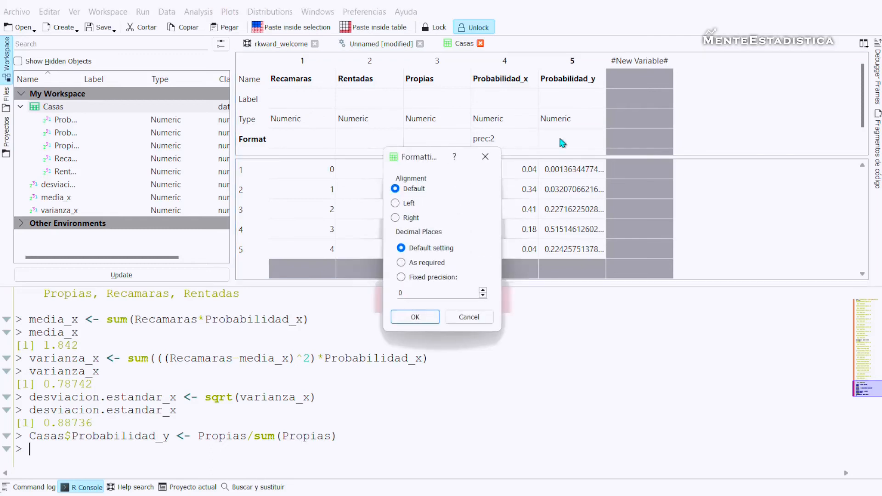
left_click(482, 291)
left_click(482, 291)
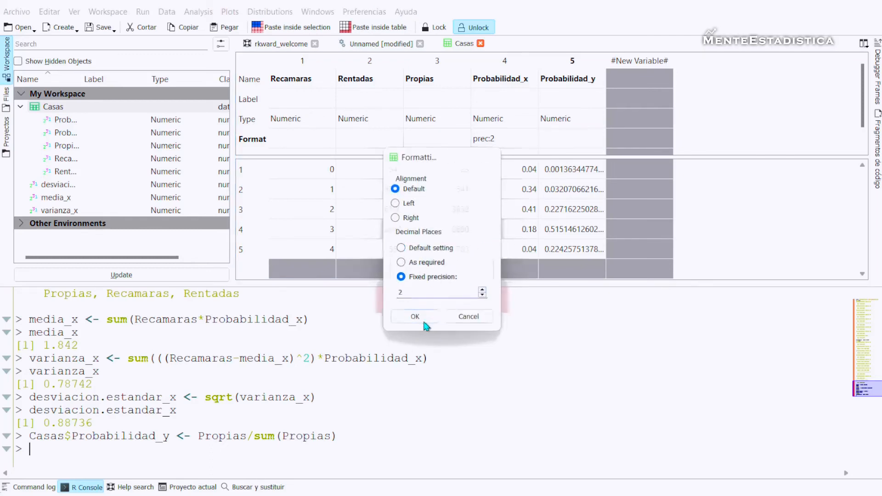
left_click(424, 320)
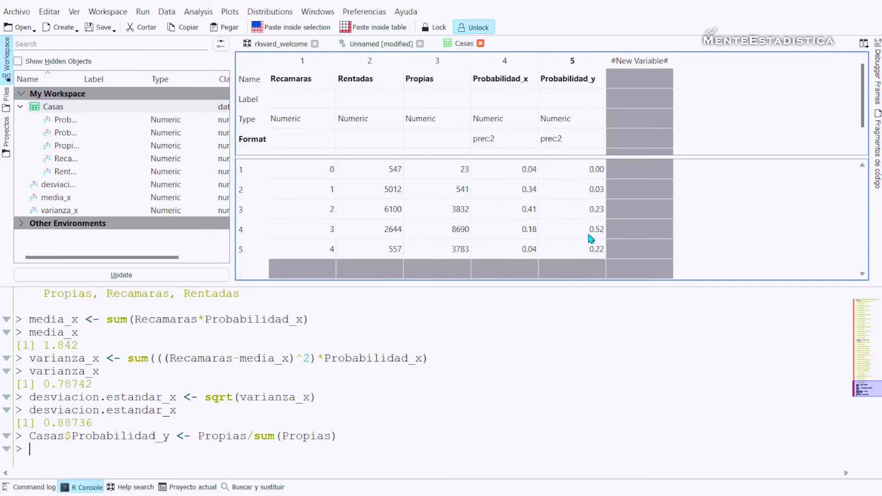
Step: Clear the leading spaces below the Probabilidad_y line in the script, write attach(Casas) there and run it
left_click(375, 46)
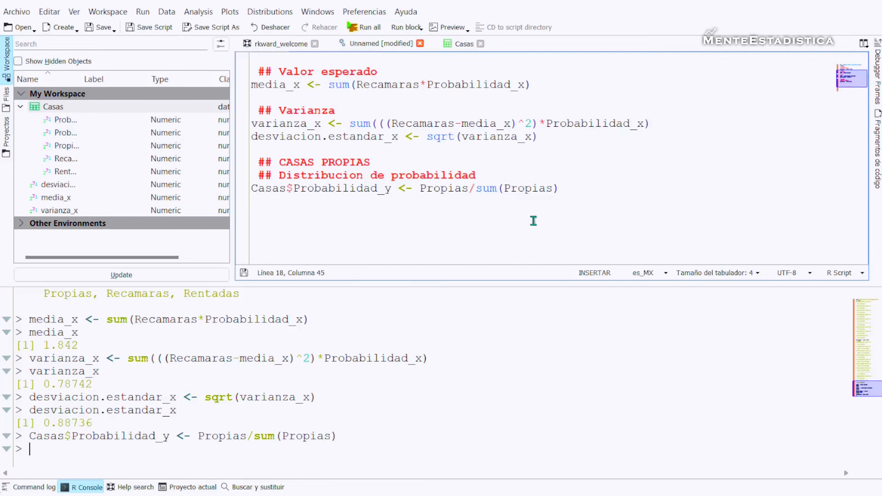
left_click(591, 202)
key("shift+Home")
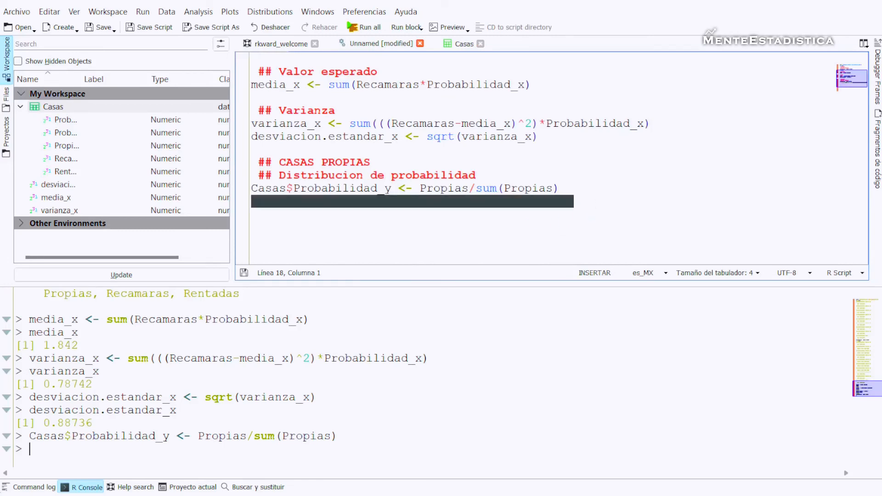
key("BackSpace")
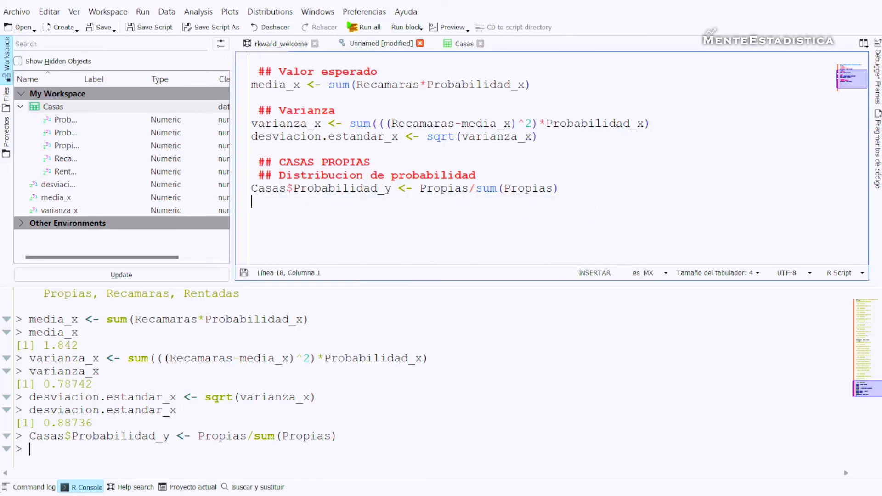
type("attach(Casas)")
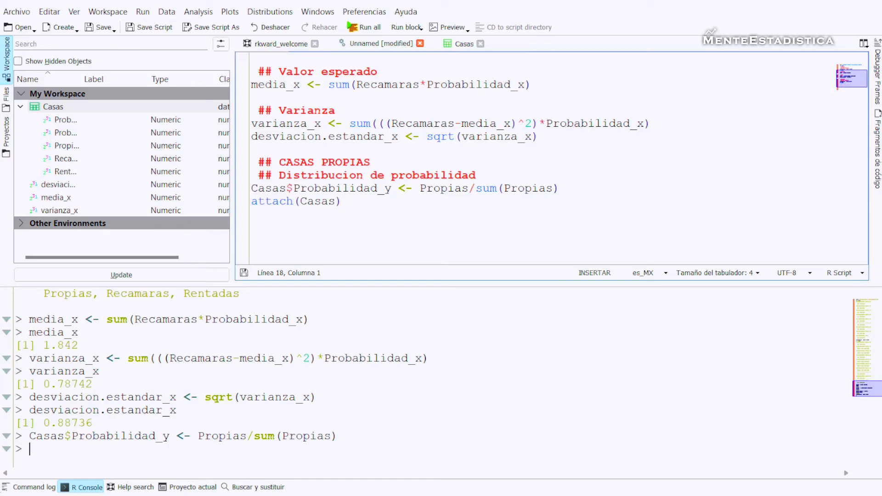
key("End")
key("ctrl+Return")
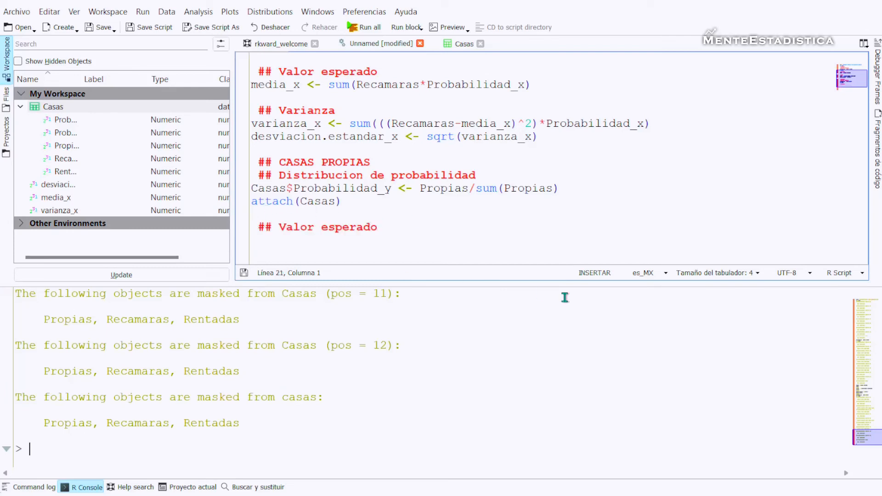
Step: Under the second "## Valor esperado" comment, write media_y <- Recamaras*Probabilidad_y
type("media_")
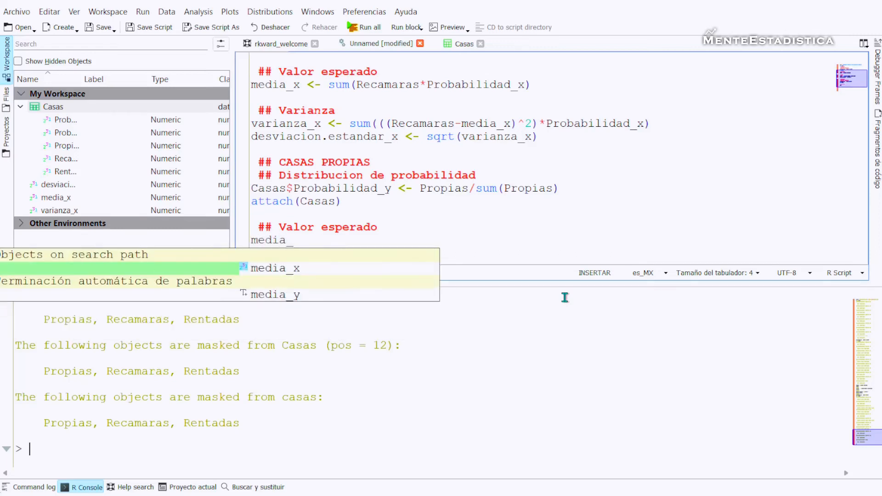
type("y <-")
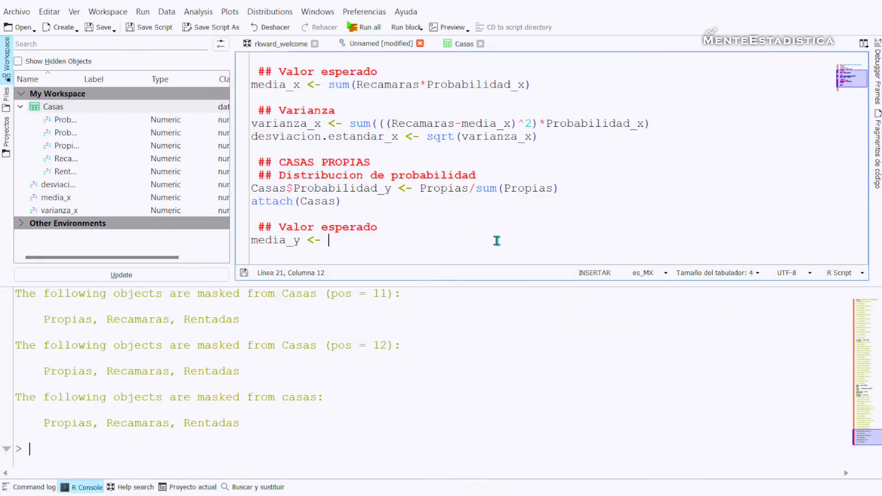
type("Recamaras*Probab")
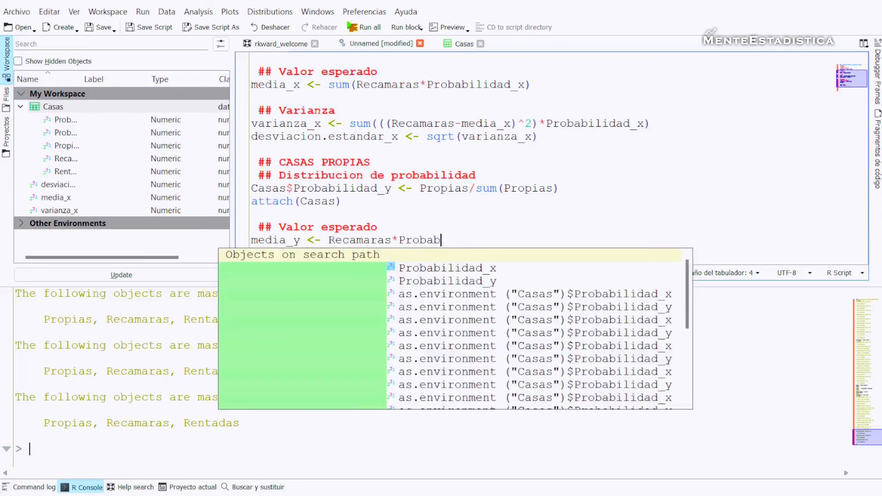
type("ilidad")
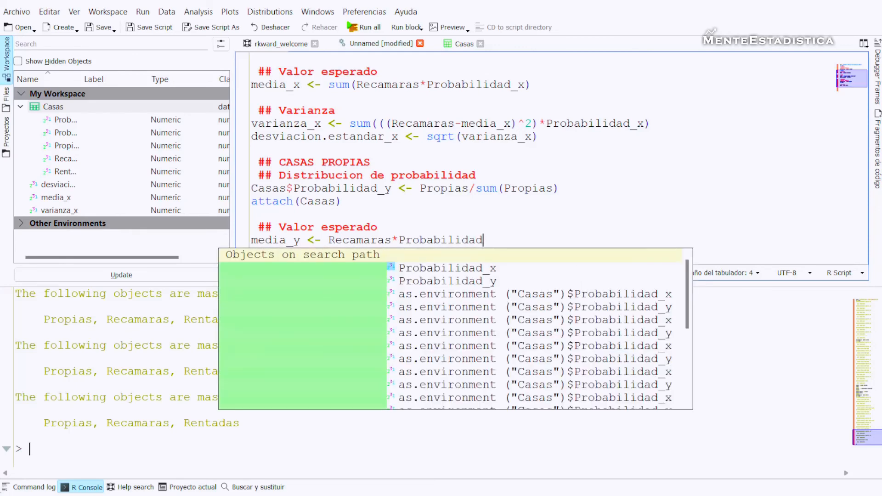
type("_y")
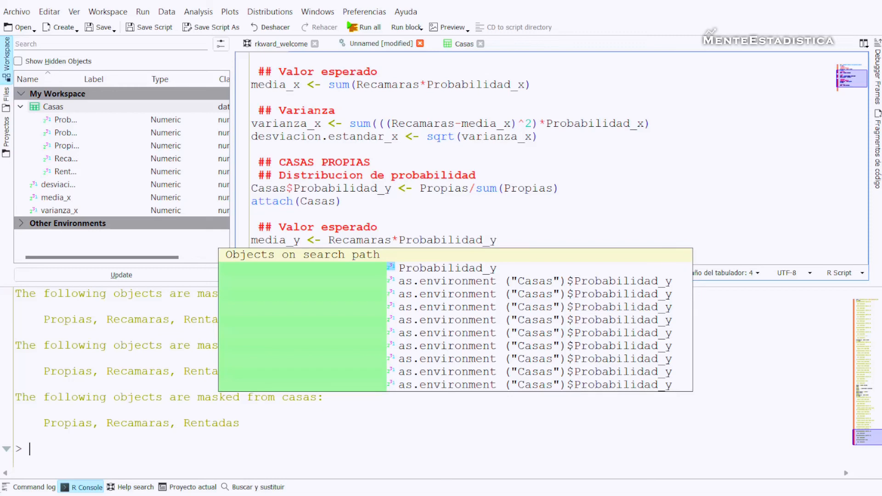
Step: Wrap the product Recamaras*Probabilidad_y in sum() and run the media_y line
key("shift+Left")
key("shift+Left")
key("shift+Left")
key("shift+Left")
key("shift+Left")
key("shift+Left")
key("shift+Left")
key("shift+Left")
key("shift+Left")
key("shift+Left")
key("shift+Left")
key("shift+Left")
key("shift+Left")
key("shift+Left")
key("shift+Left")
key("shift+Left")
key("shift+Left")
key("shift+Left")
key("shift+Left")
key("shift+Left")
key("shift+Left")
key("shift+Left")
key("shift+Left")
key("shift+Left")
type("(")
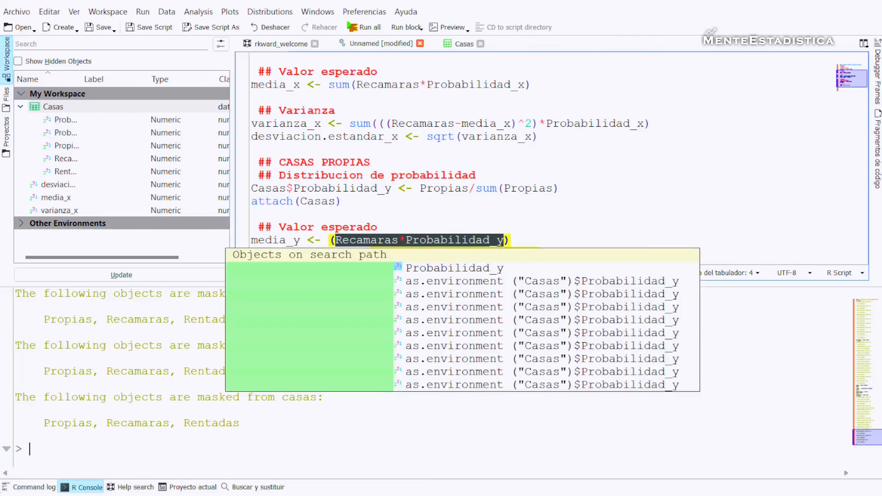
key("Left")
key("Left")
key("Left")
key("Right")
type("sum")
key("End")
key("ctrl+Return")
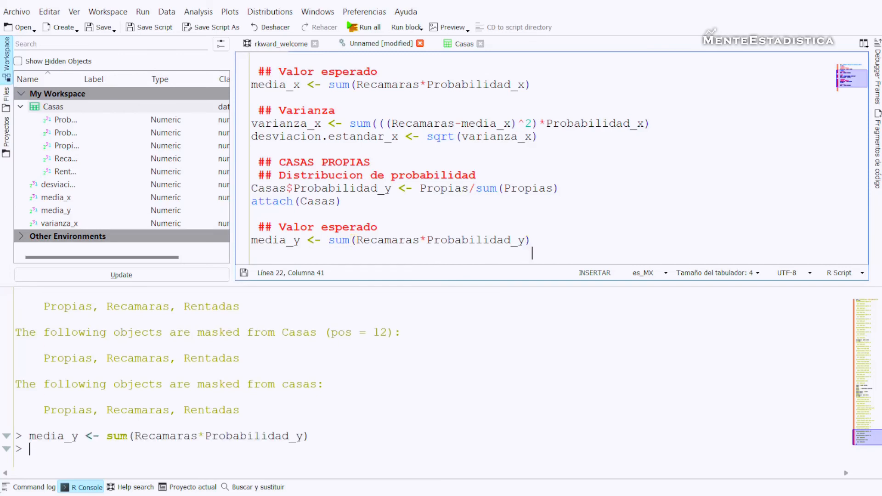
Step: Print media_y in the R console
left_click(153, 459)
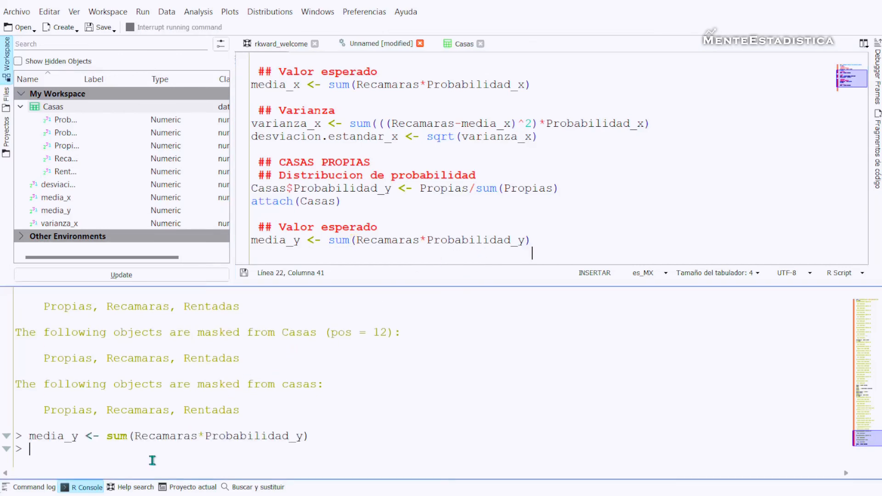
type("media_")
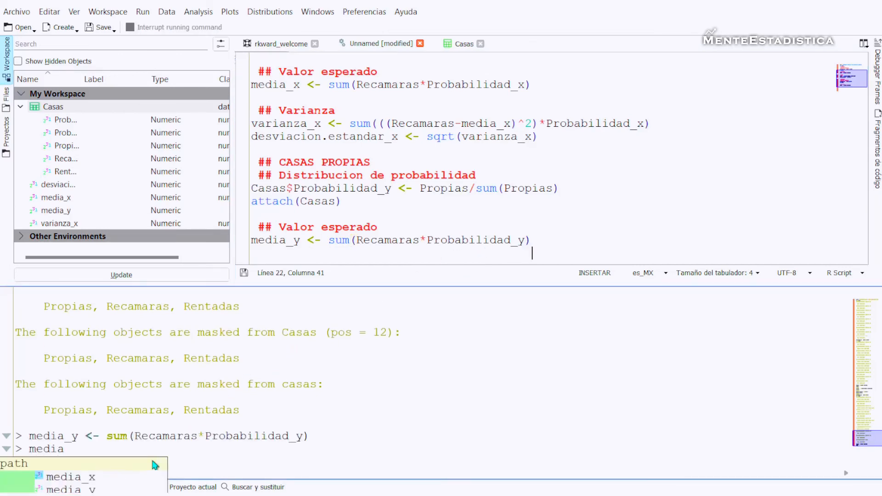
type("y")
key("Return")
key("Return")
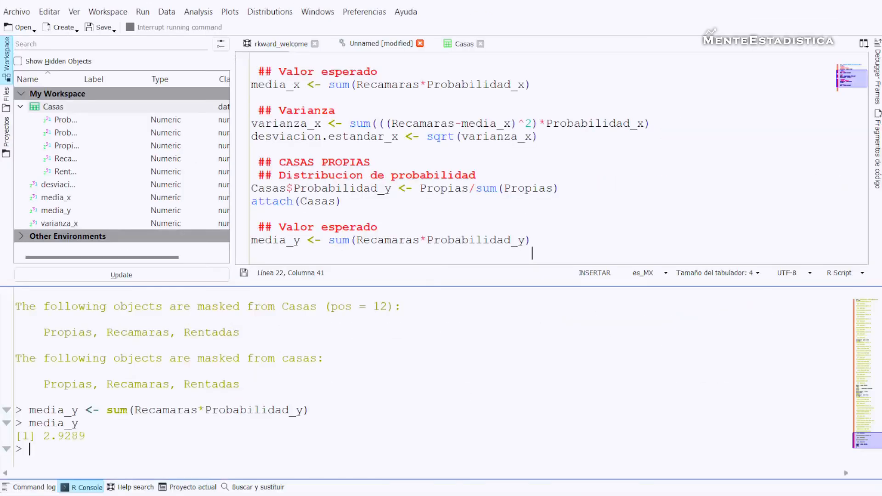
Step: Remove the extra blank space below the media_y line, leaving one empty line before the second "## Varianza" comment
left_click(572, 248)
key("Return")
key("Return")
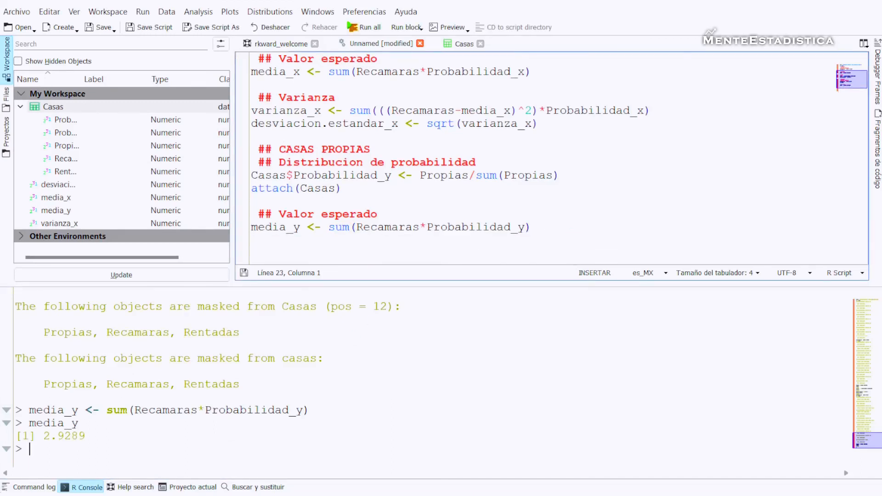
key("Delete")
key("Delete")
key("Delete")
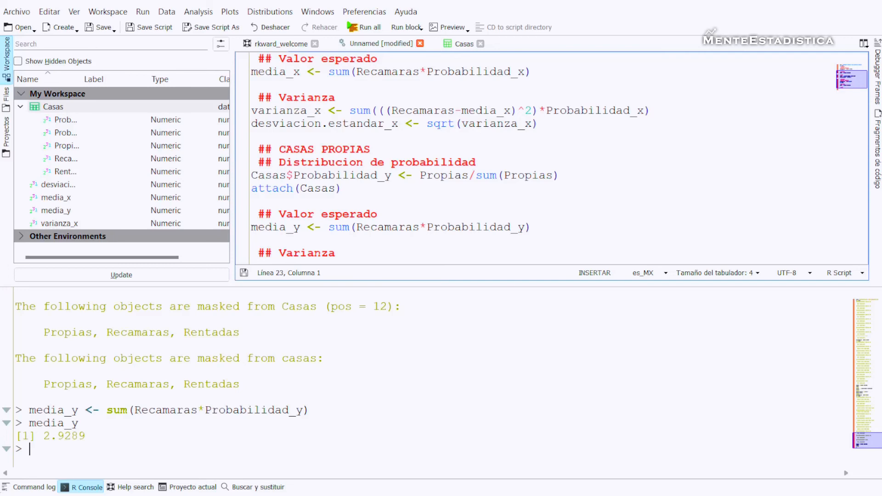
Step: Under the second "## Varianza" comment, write varianza_y <- Recamaras-media_y
scroll(467, 153, "down", 1)
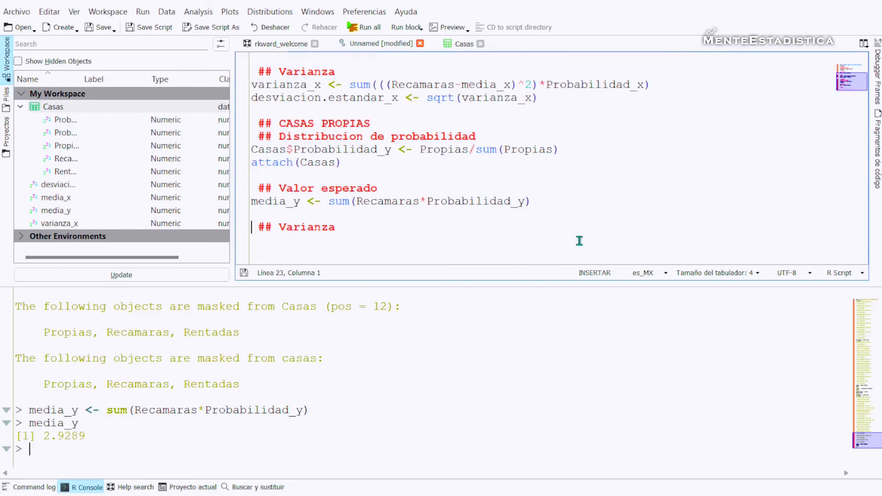
type("varianza")
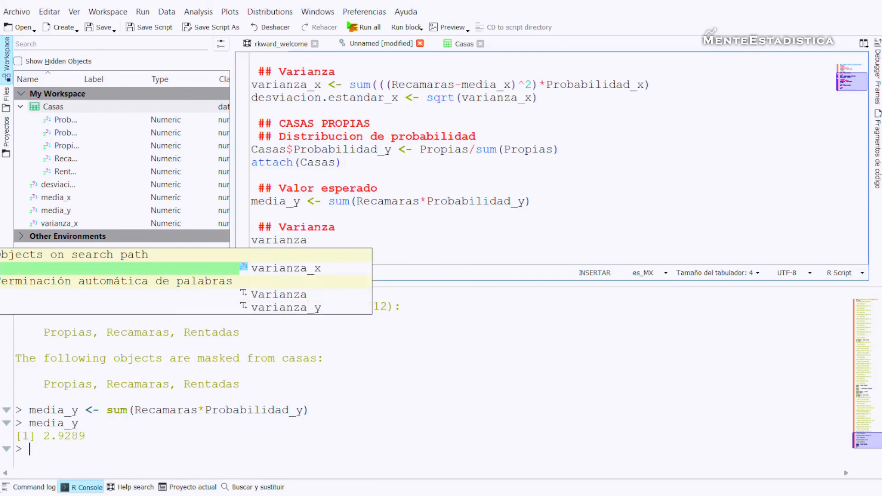
type("_y <-")
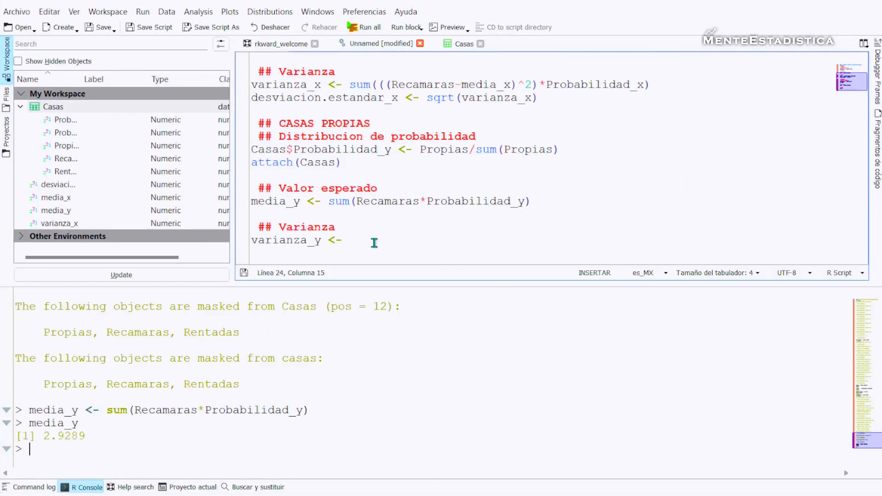
type("Re")
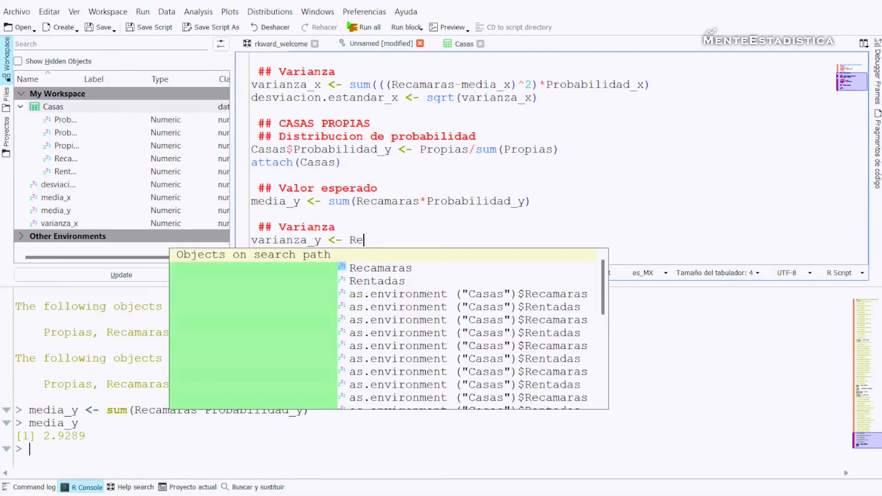
type("camaras")
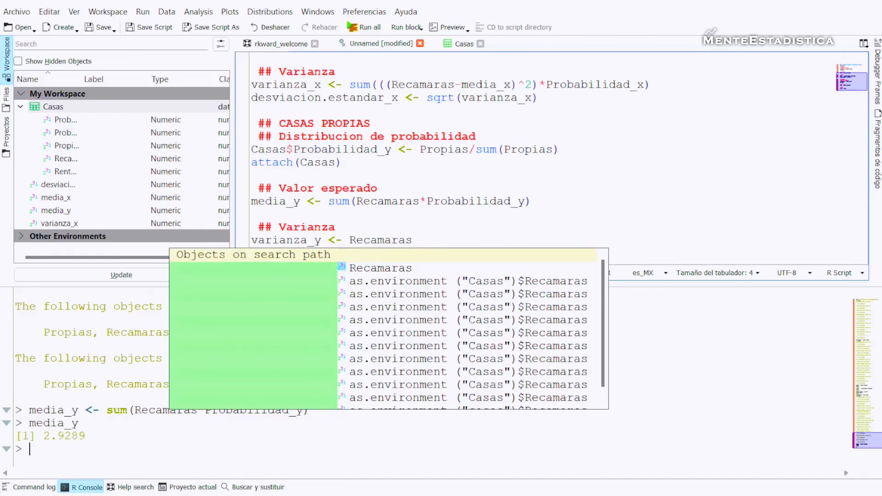
type("-")
type("m")
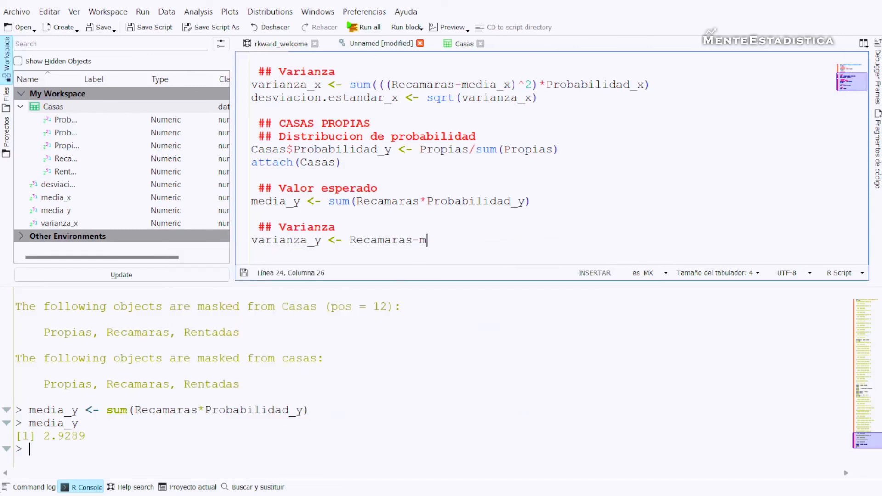
type("edia_y")
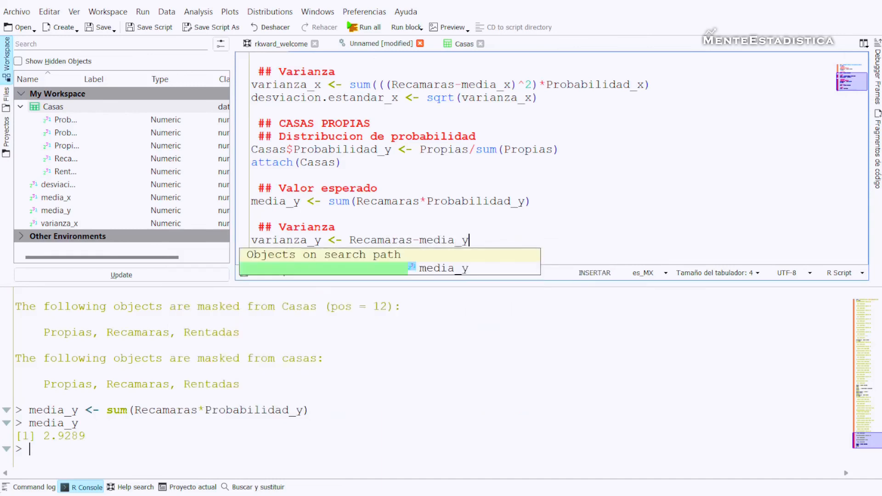
Step: Enclose Recamaras-media_y in parentheses in the varianza_y line
key("Escape")
key("shift+Left")
key("shift+Left")
key("shift+Left")
key("shift+Left")
key("shift+Left")
key("shift+Left")
key("shift+Left")
key("shift+Left")
key("shift+Left")
key("shift+Left")
key("shift+Left")
key("shift+Left")
key("shift+Left")
key("shift+Left")
key("shift+Left")
key("shift+Left")
key("shift+Left")
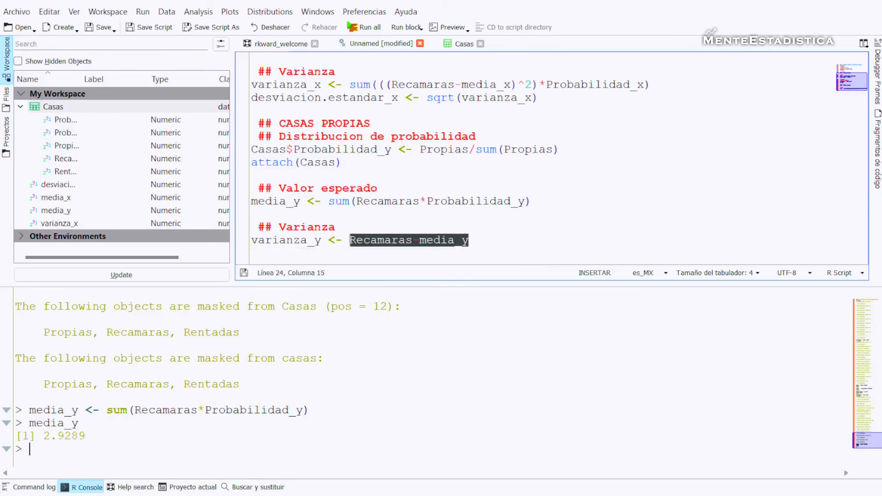
type("(")
key("End")
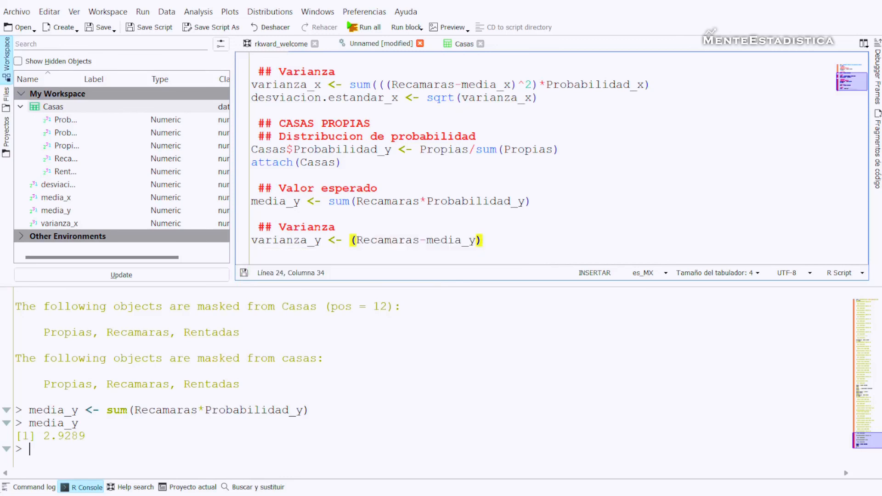
Step: Square the (Recamaras-media_y) difference with ^2 and enclose the squared term in parentheses
type("^2")
key("shift+Left")
key("shift+Left")
key("shift+Left")
key("shift+Left")
key("shift+Left")
key("shift+Left")
key("shift+Left")
key("shift+Left")
key("shift+Left")
key("shift+Left")
key("shift+Left")
key("shift+Left")
key("shift+Left")
key("shift+Left")
key("shift+Left")
key("shift+Left")
key("shift+Left")
key("shift+Left")
key("shift+Left")
key("shift+Left")
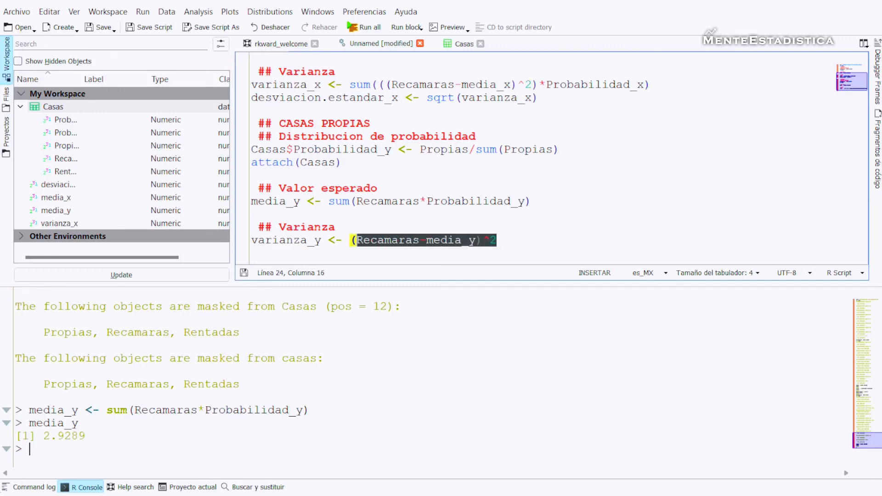
type("(")
key("End")
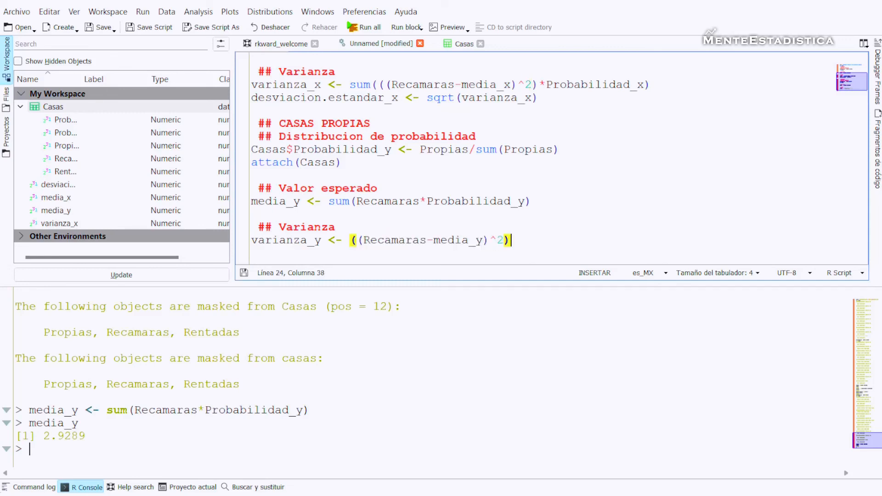
Step: Multiply the squared difference by Probabilidad_y and enclose the whole product in parentheses
type("*Probabilidad_y")
key("shift+Left")
key("shift+Left")
key("shift+Left")
key("shift+Left")
key("shift+Left")
key("shift+Left")
key("shift+Left")
key("shift+Left")
key("shift+Left")
key("shift+Left")
key("shift+Left")
key("shift+Left")
key("shift+Left")
key("shift+Left")
key("shift+Left")
key("shift+Left")
key("shift+Left")
key("shift+Left")
key("shift+Left")
key("shift+Left")
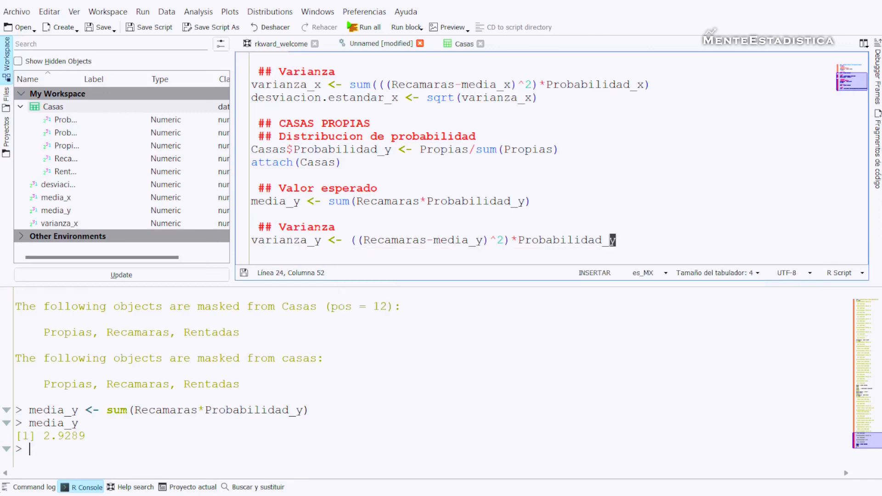
key("shift+Left")
key("shift+Left")
key("shift+Left")
key("shift+Left")
key("shift+Left")
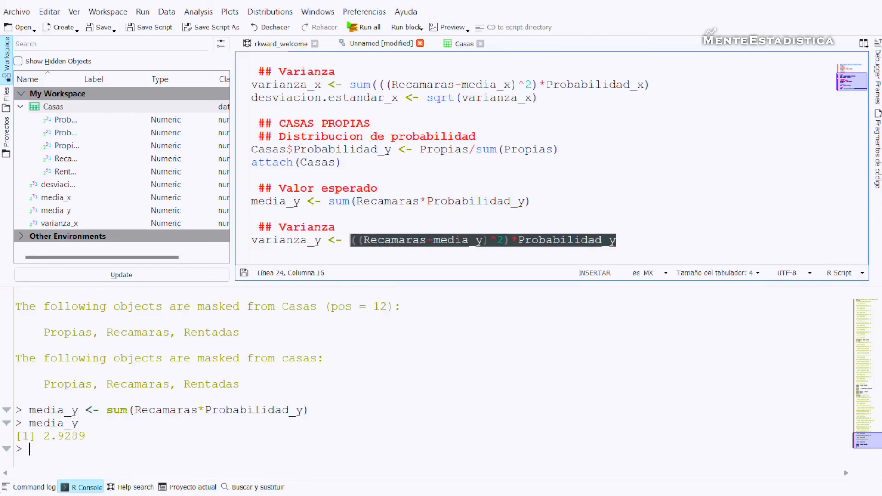
type("(")
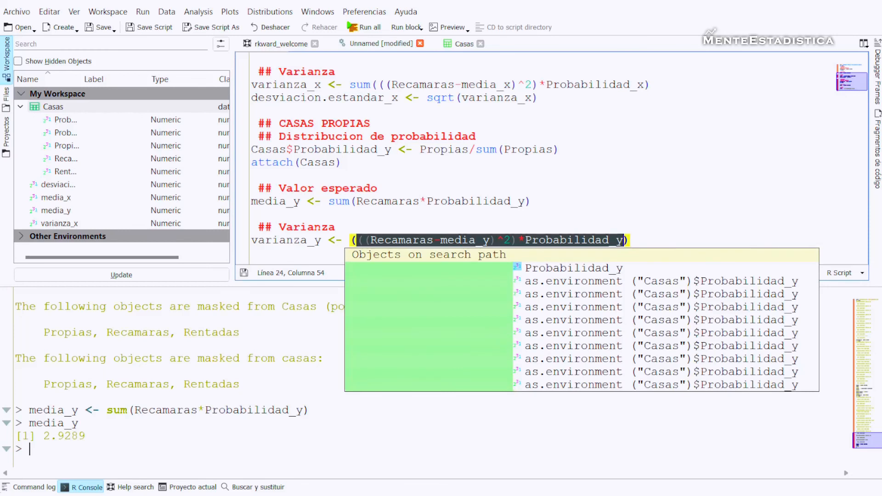
Step: Apply sum to the parenthesized product in the varianza_y line and run that line
left_click(351, 241)
type("sum")
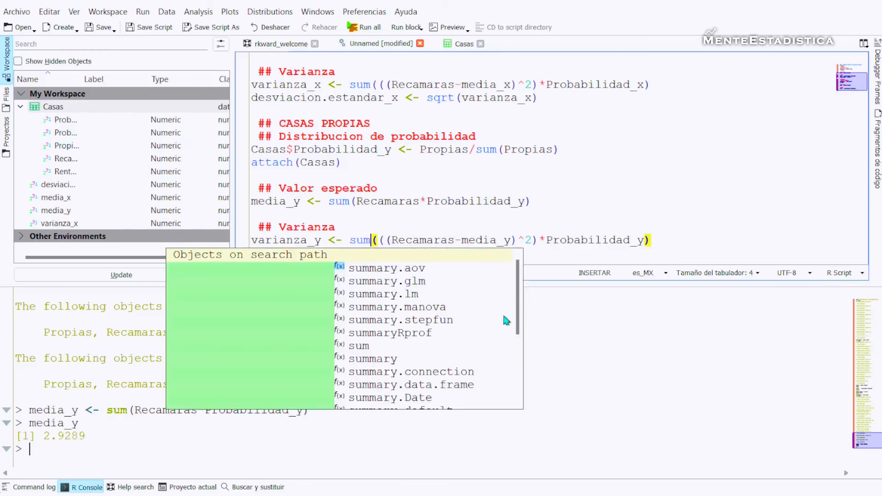
key("End")
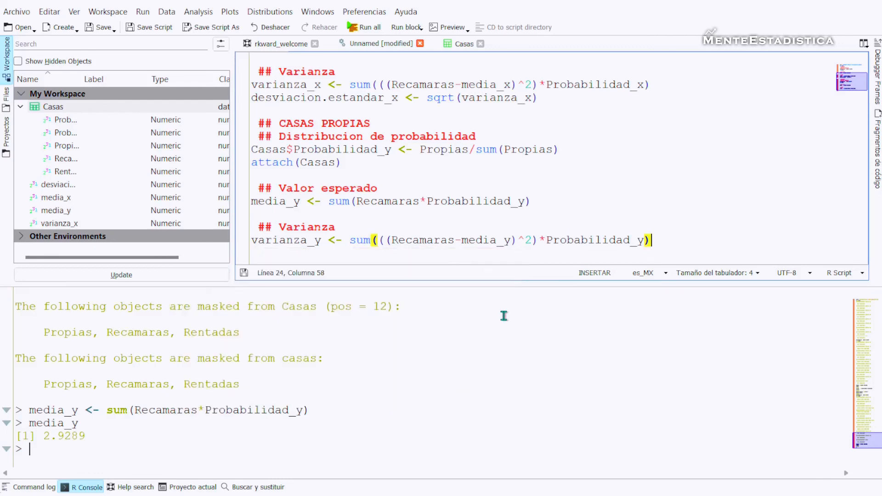
key("ctrl+Return")
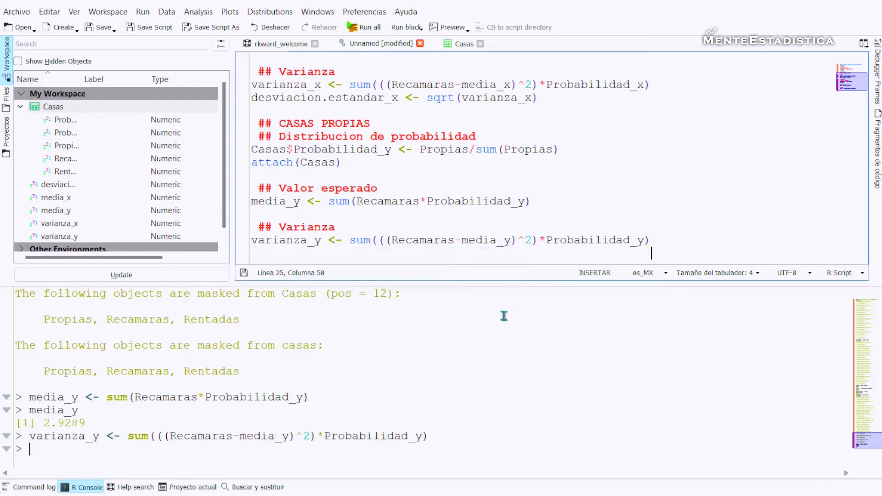
Step: Print varianza_y in the R console
left_click(47, 450)
type("varianza_y")
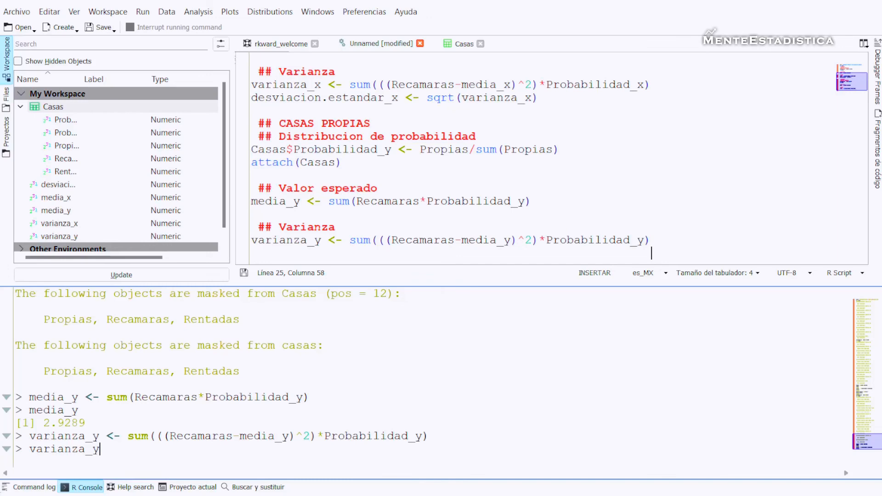
key("Return")
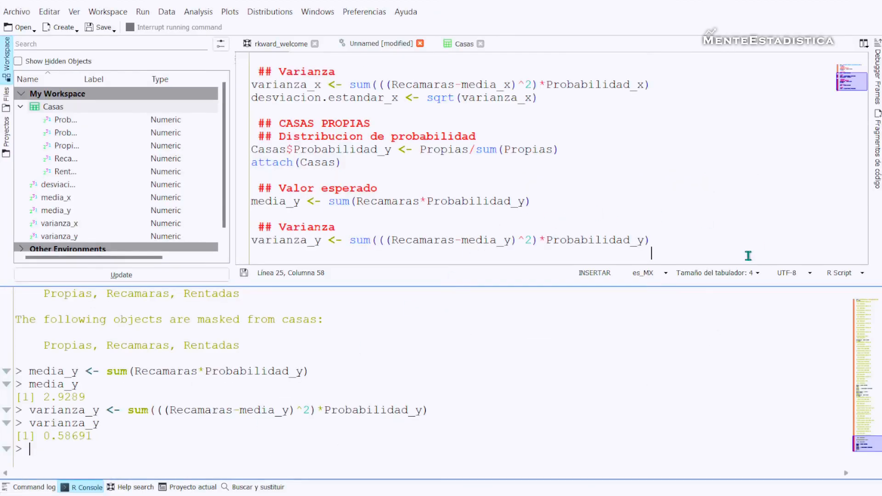
Step: Below the varianza_y line, write desviacion.estandar_y <- sqrt(varianza_y) and run it
left_click(746, 254)
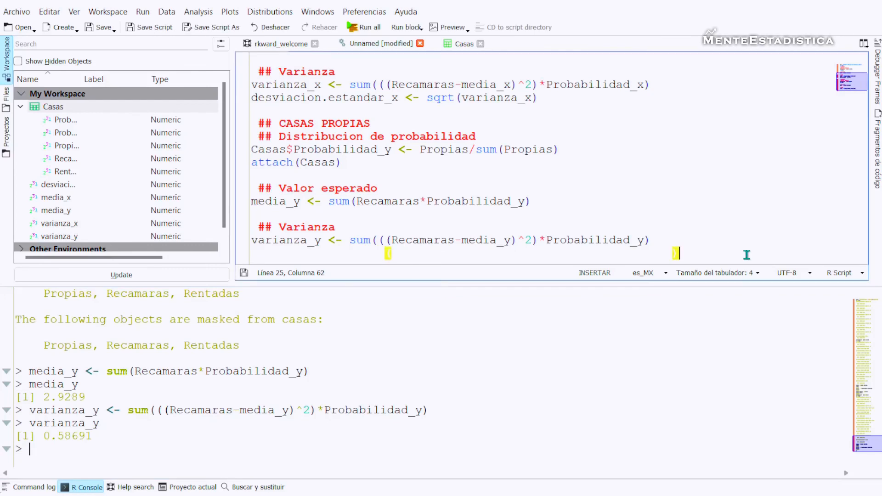
key("Home")
key("Down")
type("des")
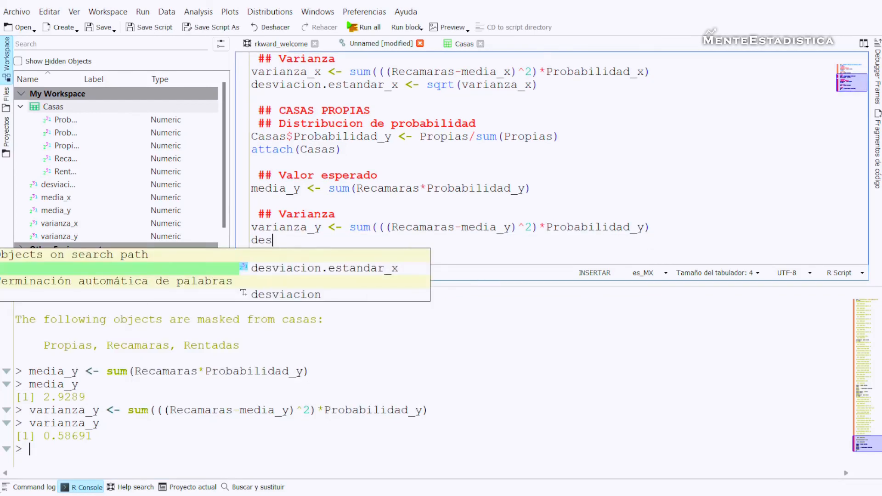
type("viacion.estandar")
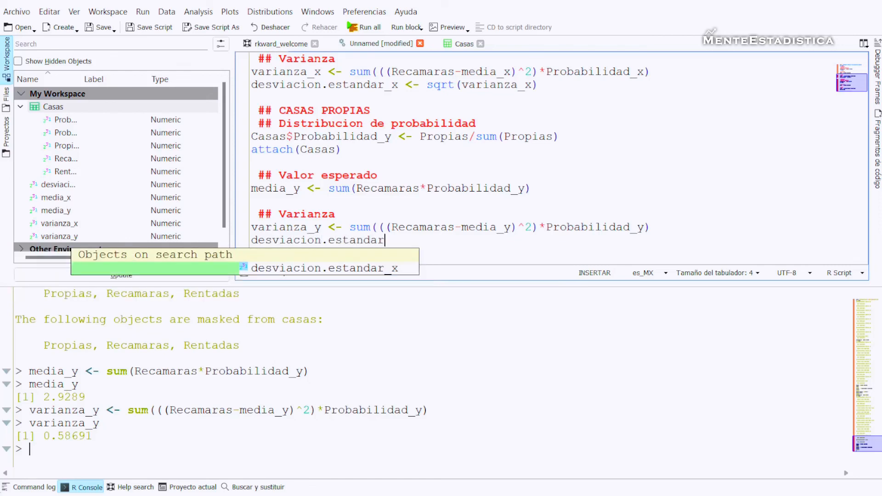
type("_y")
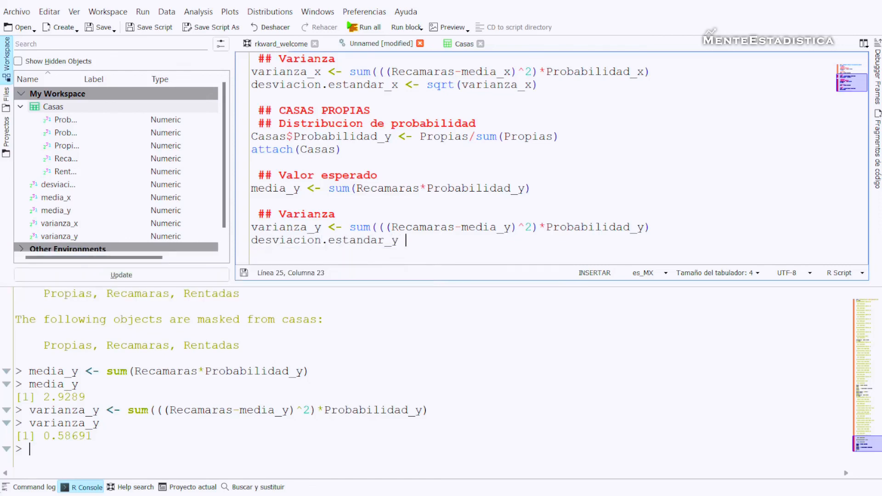
type(" <- sqrt")
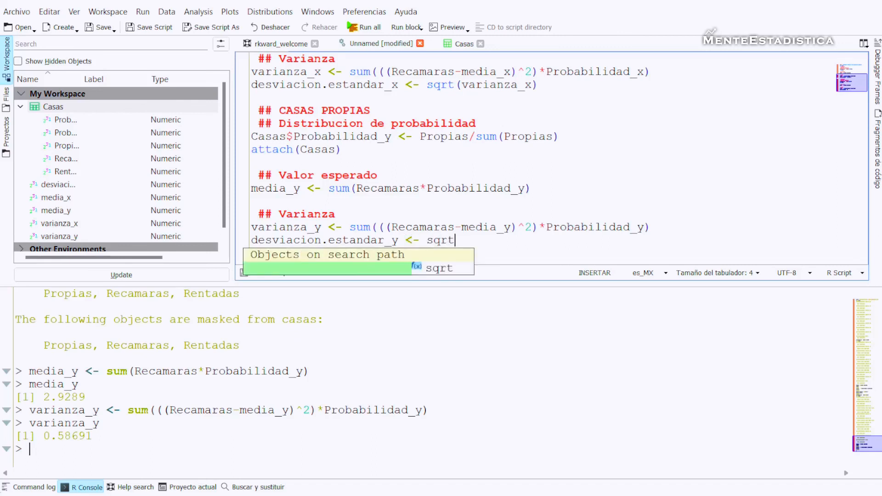
type("(")
type("varianza")
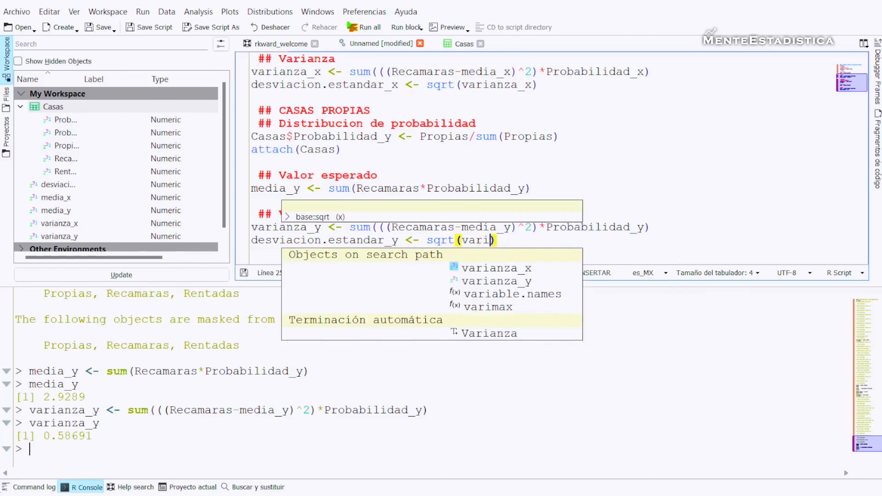
type("_")
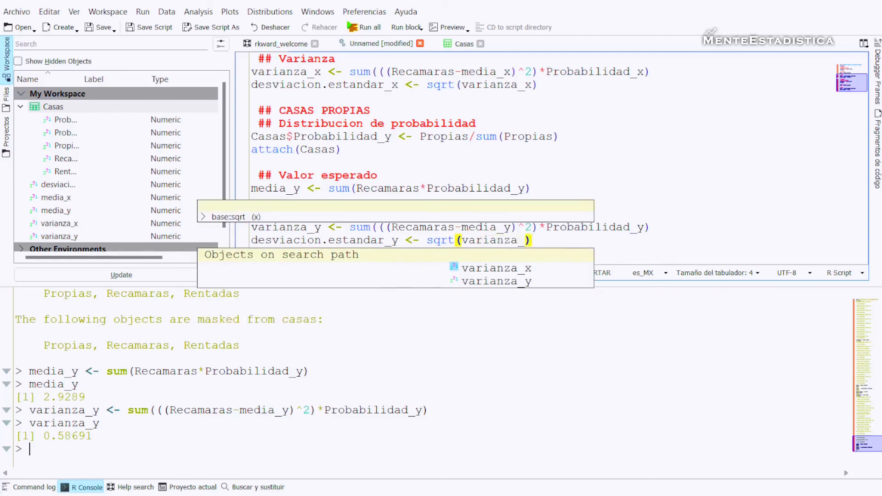
type("y)")
key("ctrl+Return")
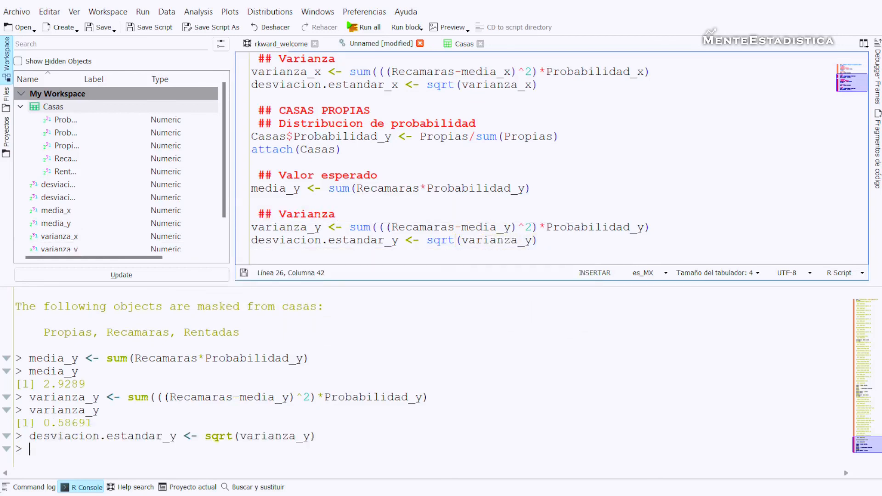
Step: Print desviacion.estandar_y in the R console
left_click(121, 449)
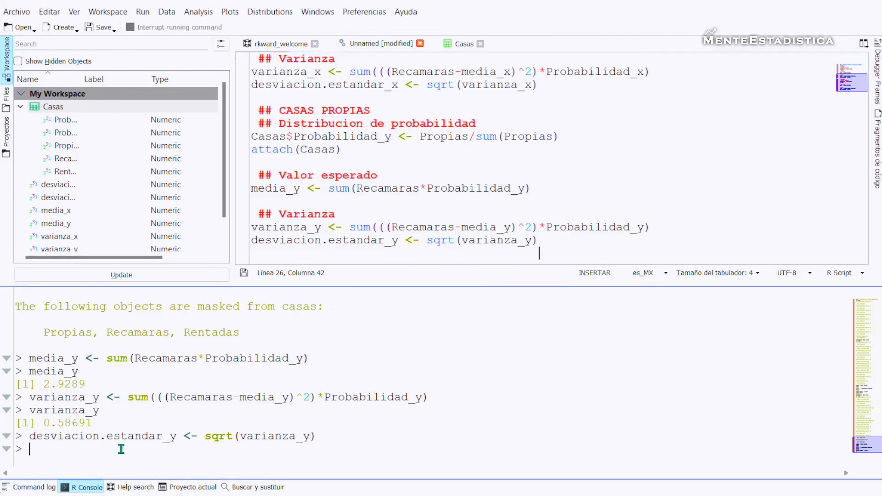
type("desviacio")
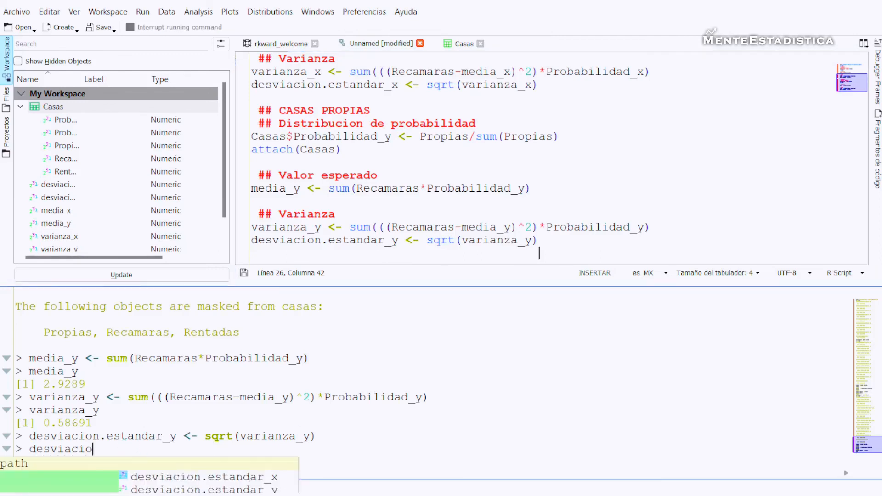
type("n.estandar")
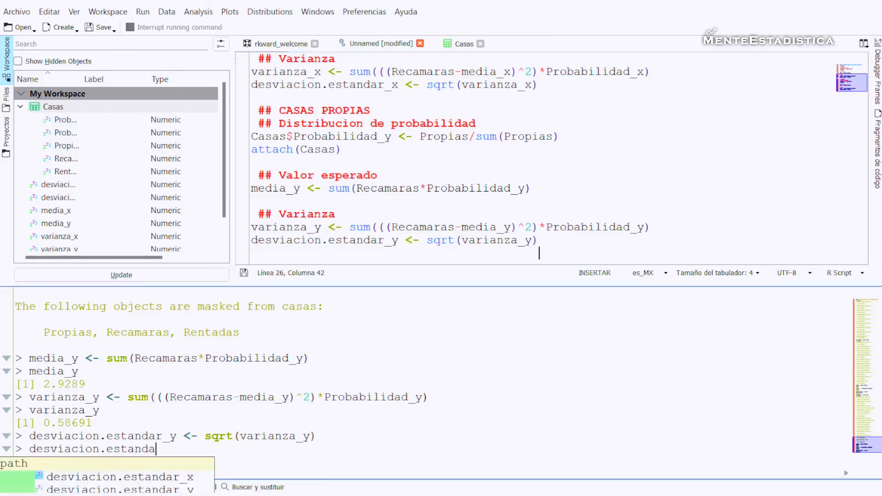
type("_y")
key("Return")
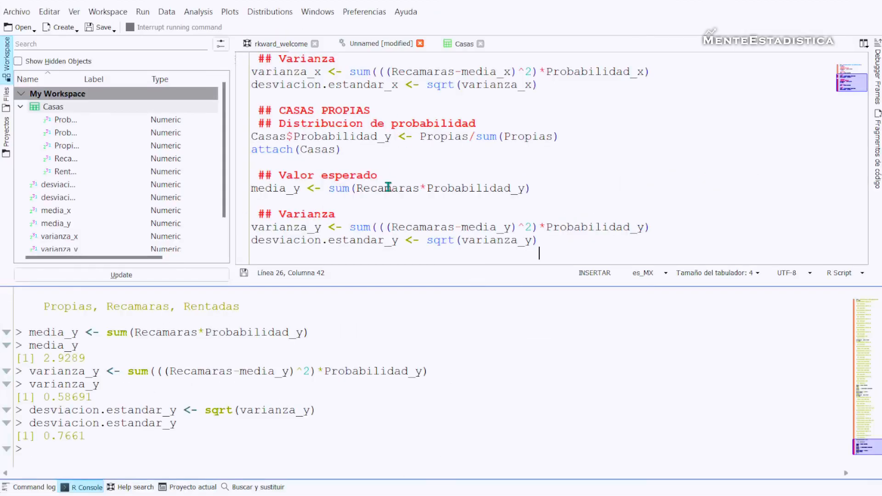
Step: Review the script's CASAS RENTADAS and CASAS PROPIAS calculations
scroll(374, 224, "up", 3)
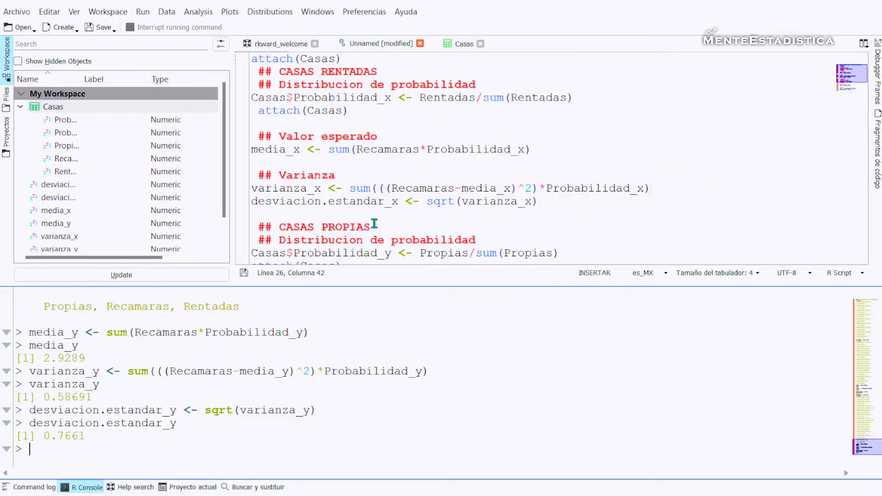
scroll(321, 137, "down", 3)
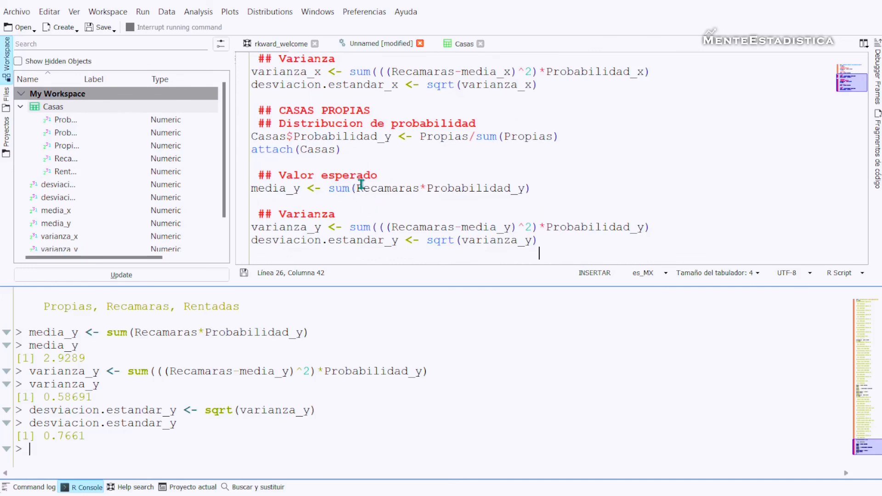
scroll(408, 193, "up", 3)
scroll(408, 193, "down", 3)
scroll(83, 165, "down", 1)
scroll(83, 166, "up", 1)
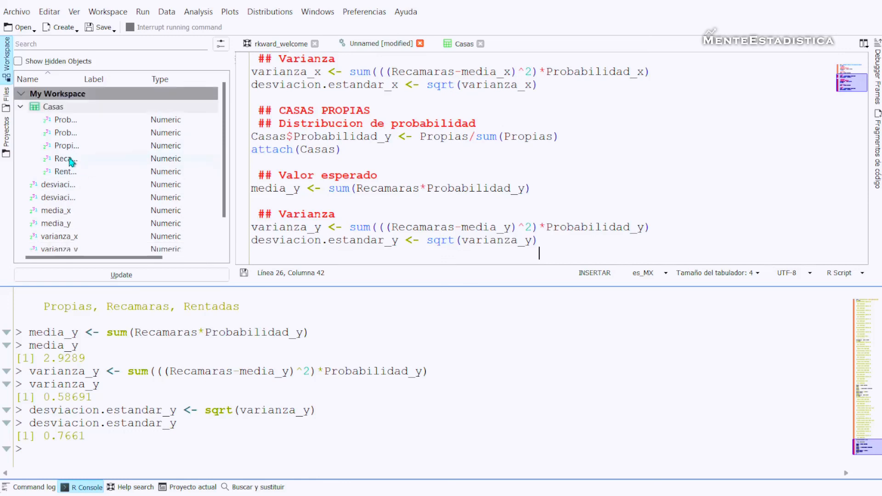
Step: Fit the workspace's Name column to the full object names and look through the listed objects
double_click(85, 79)
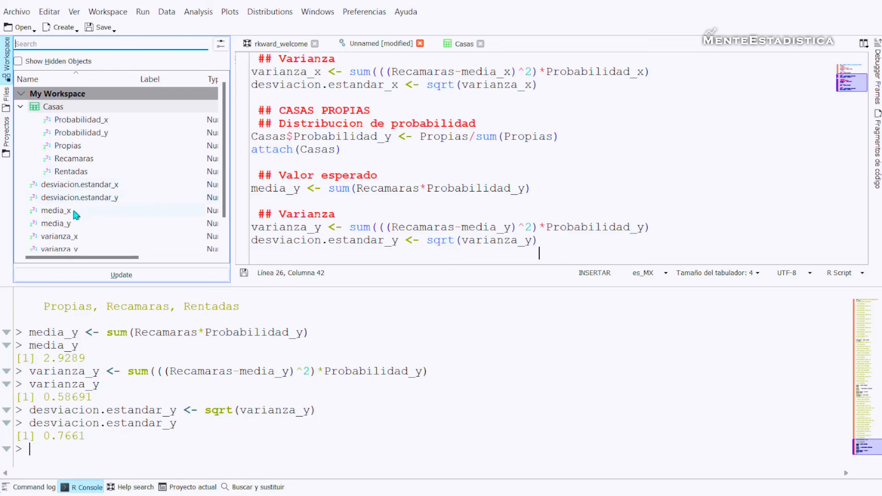
scroll(85, 242, "down", 1)
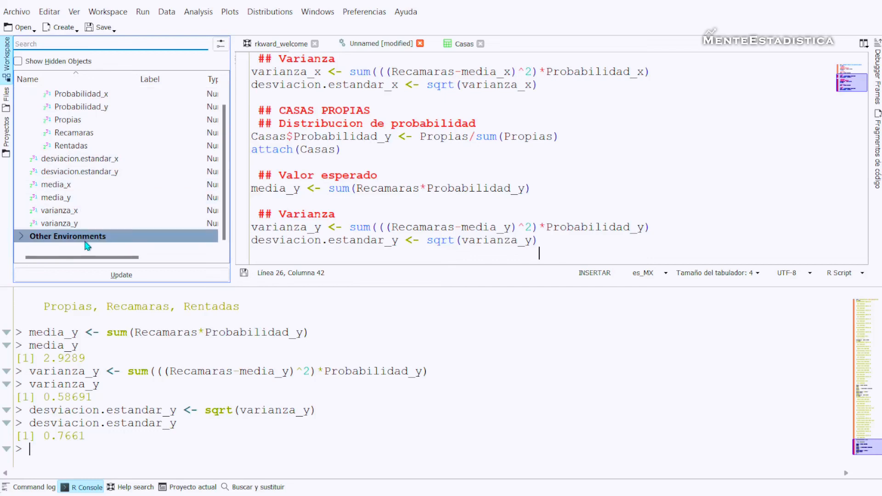
scroll(92, 215, "up", 1)
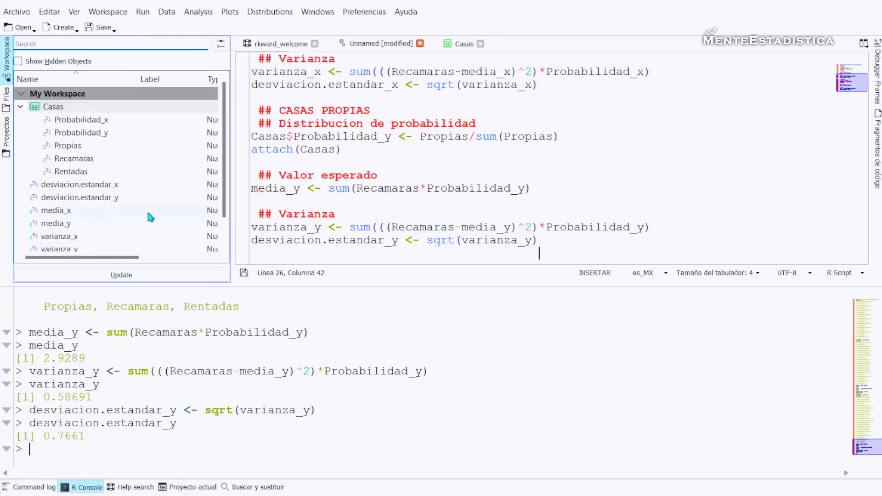